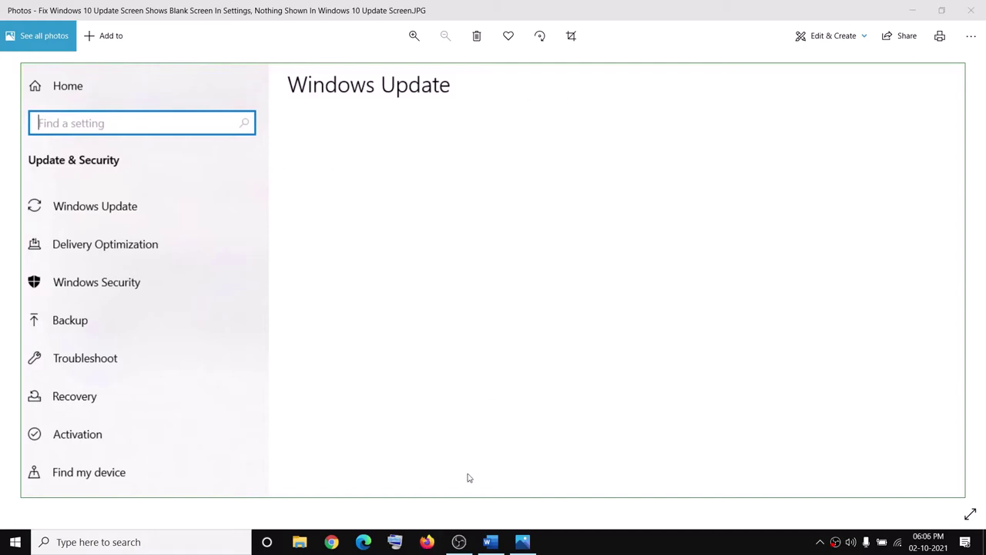
Step: Highlight the 'Step 1) Run Windows Update troubleshooter' line in the Word tutorial, then launch Settings
click(497, 541)
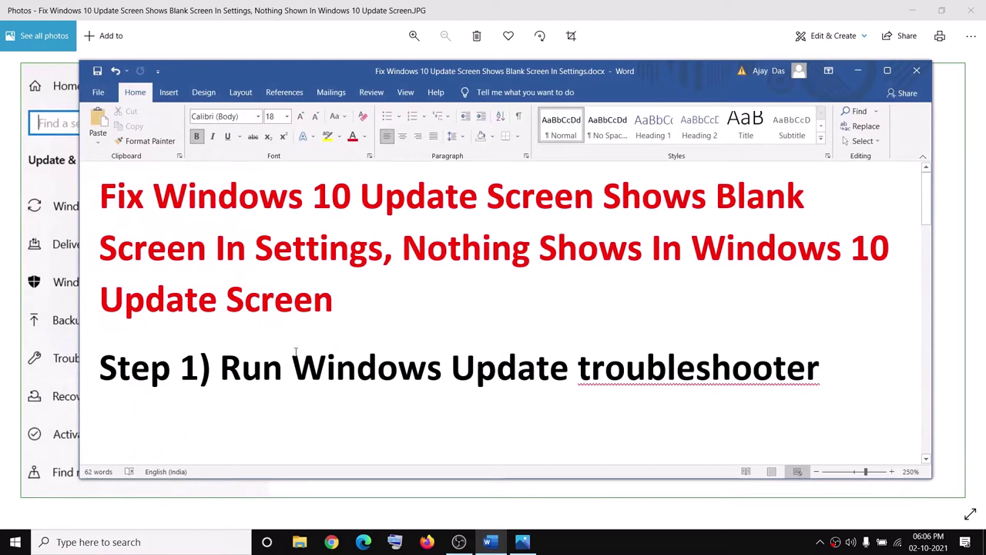
drag(220, 368, 819, 370)
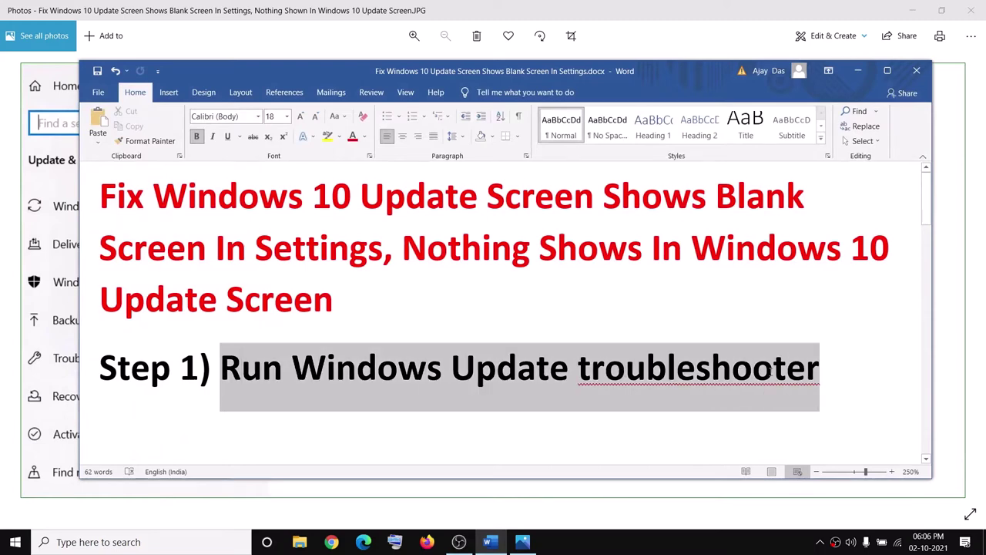
click(14, 542)
click(48, 484)
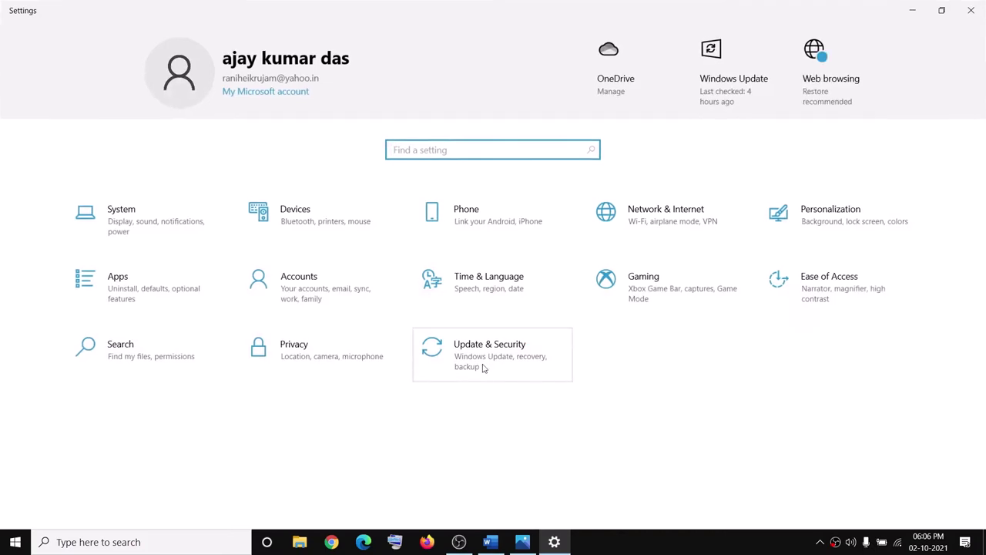
Step: Run the Windows Update troubleshooter from Update & Security > Troubleshoot > Additional troubleshooters
click(484, 369)
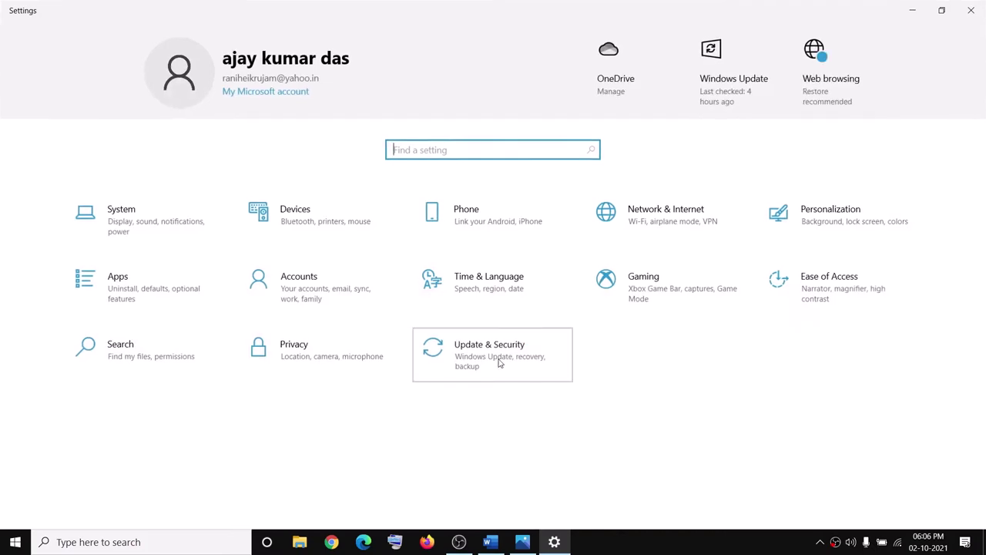
click(72, 268)
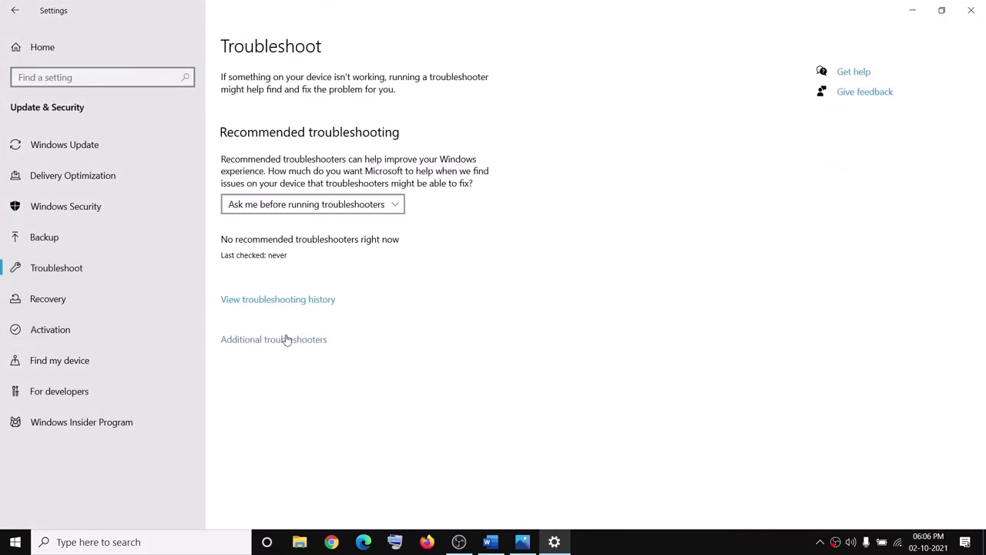
click(285, 340)
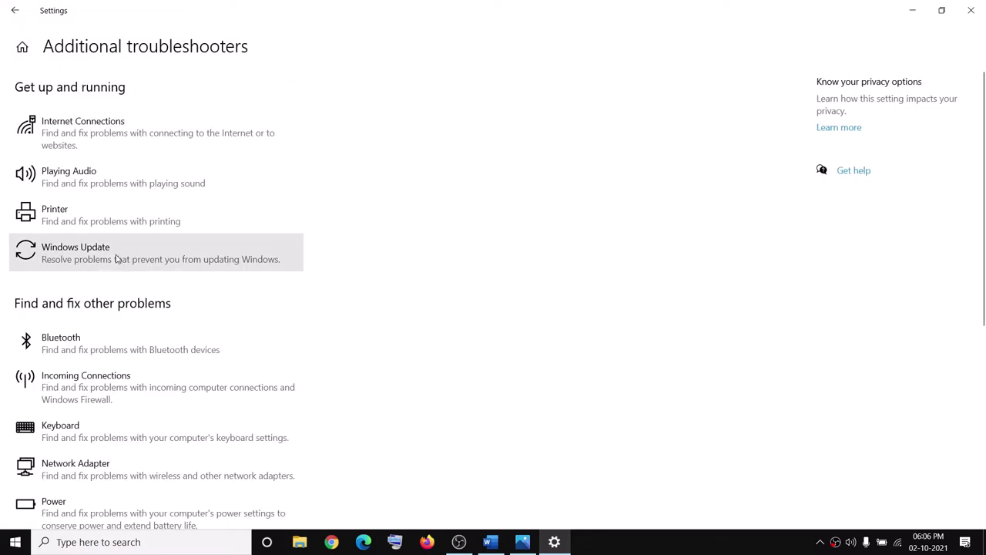
click(129, 257)
click(252, 298)
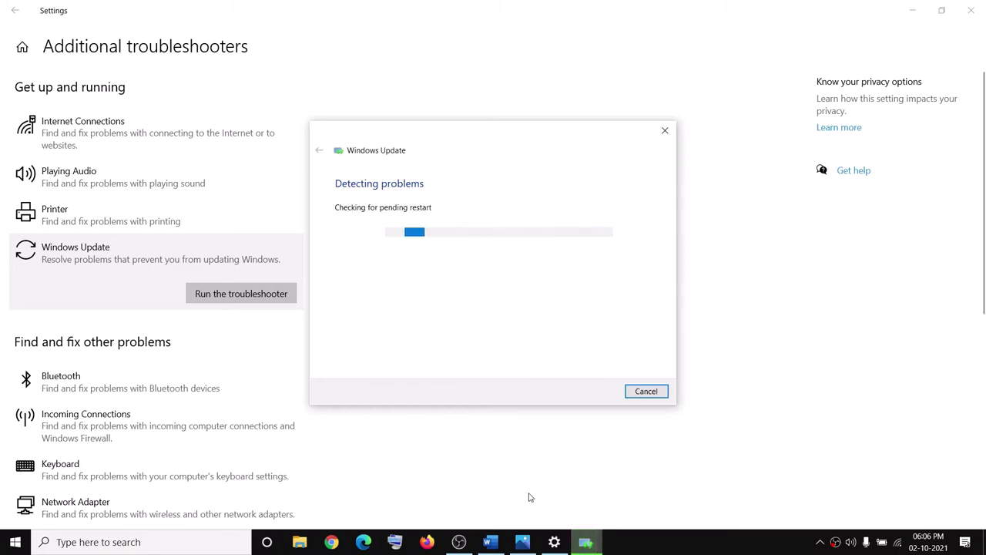
Step: Copy the Step 2 reset-components Microsoft Community link from the Word tutorial
click(492, 542)
scroll(383, 342, down, 5)
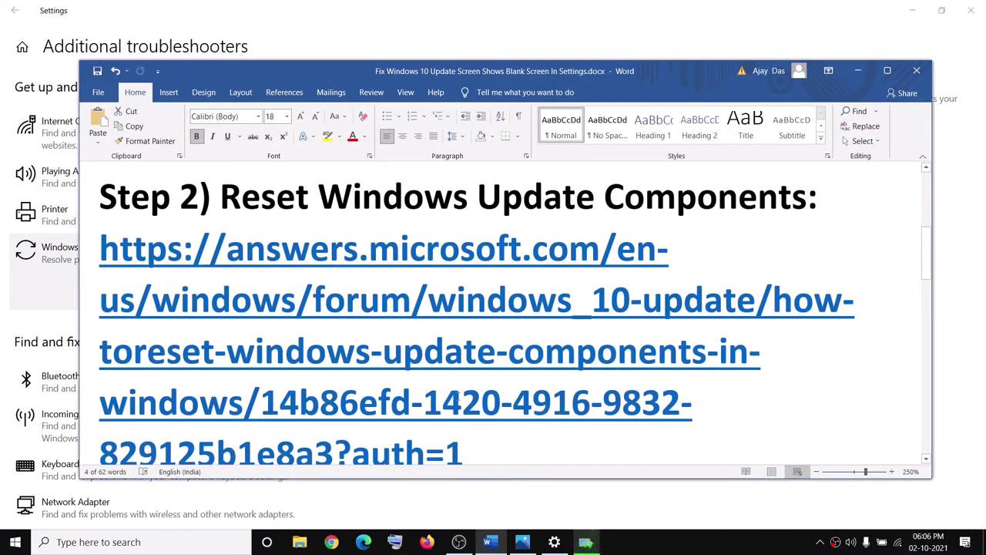
scroll(410, 319, down, 2)
drag(476, 378, 100, 176)
key(ctrl+c)
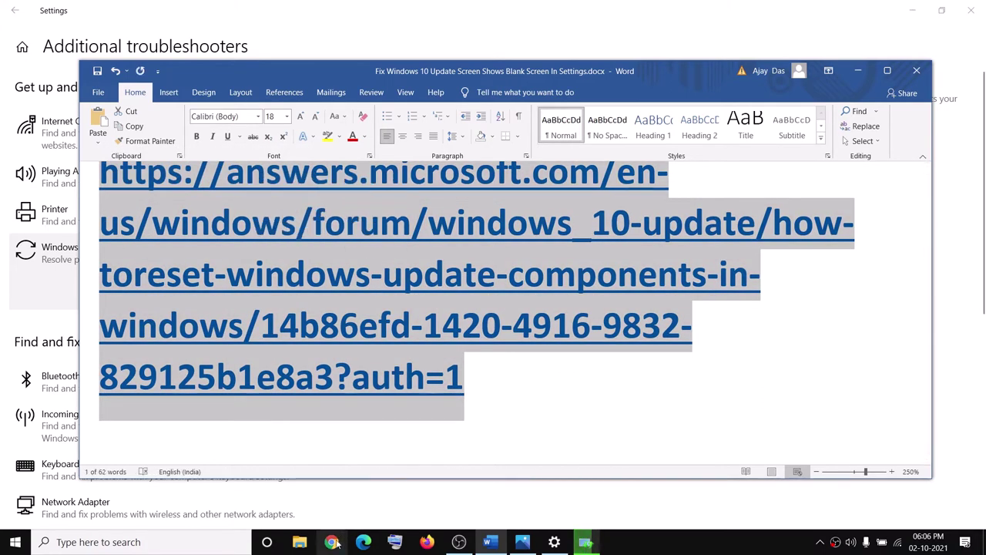
click(331, 541)
Step: Load the pasted Microsoft Community article, download Wureset Windows 10.zip, and show it in Downloads
key(ctrl+v)
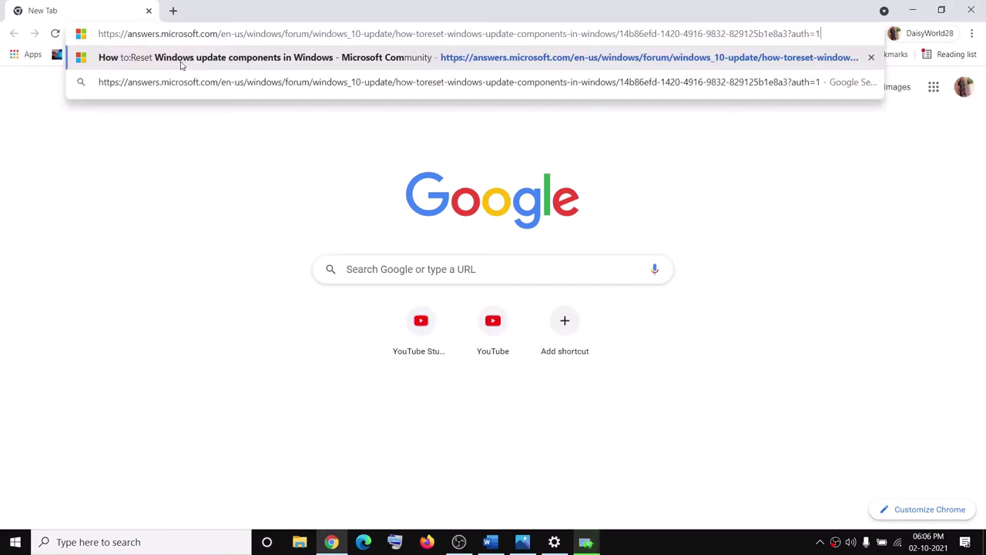
key(Return)
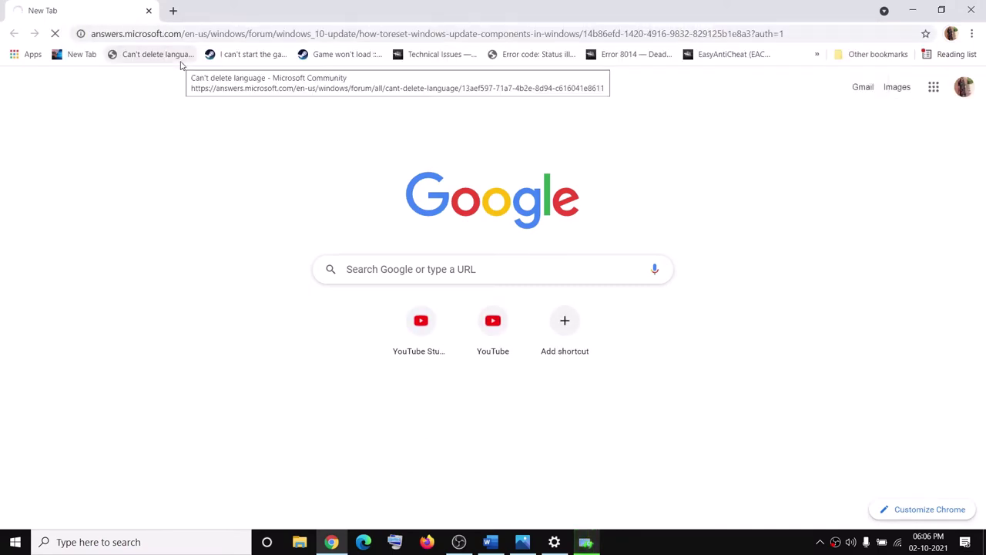
scroll(314, 269, down, 1)
scroll(315, 269, down, 5)
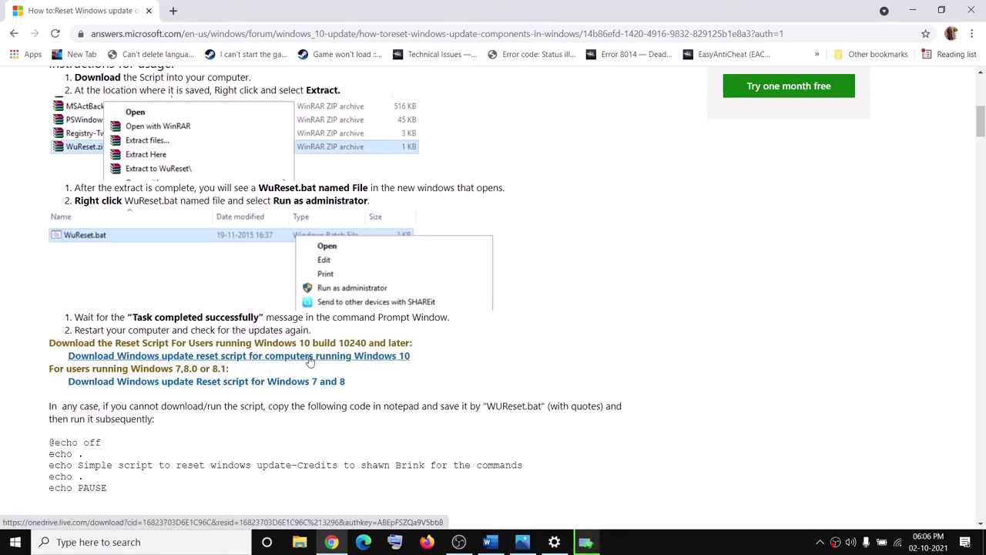
click(351, 357)
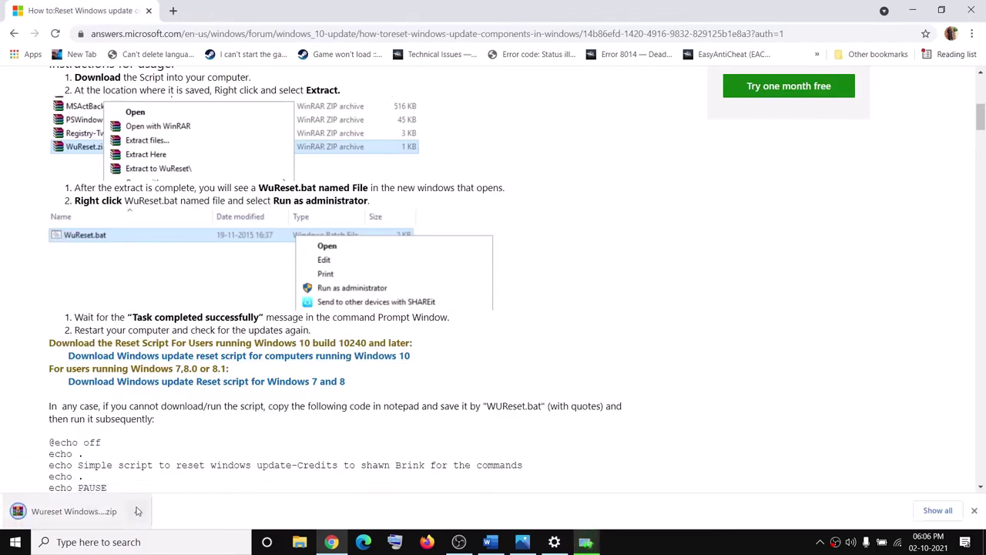
click(137, 511)
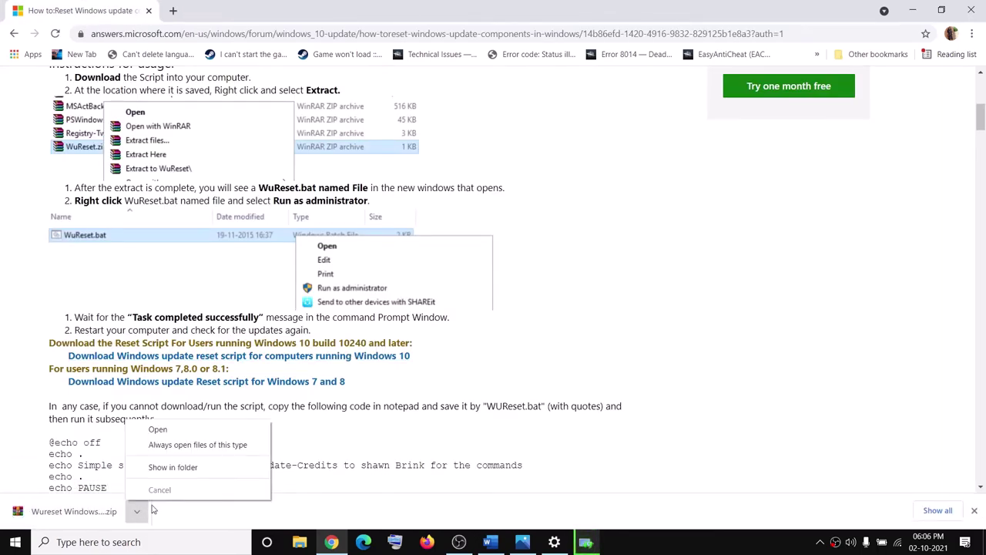
click(171, 467)
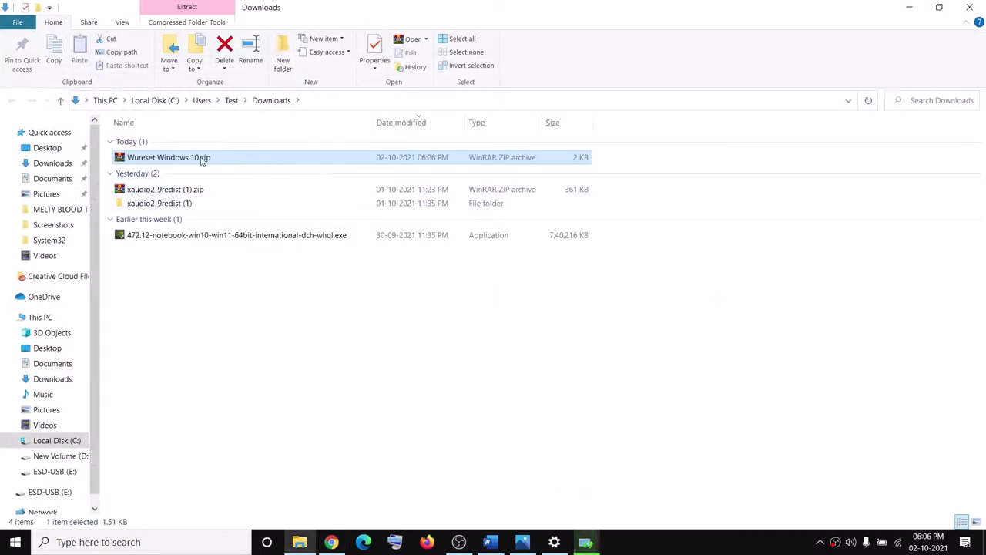
Step: Close the finished troubleshooter and extract Wureset Windows 10.zip into its own folder
click(637, 392)
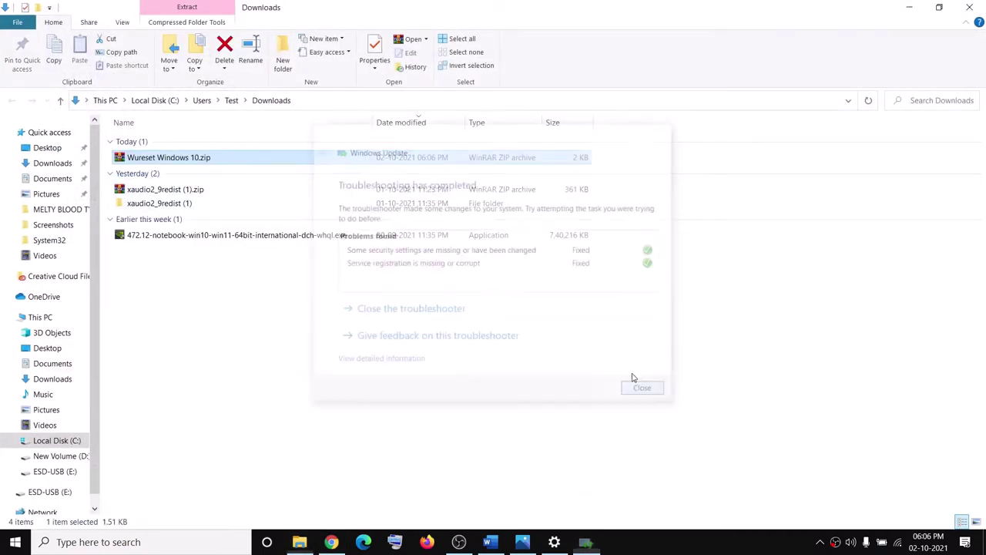
right_click(189, 162)
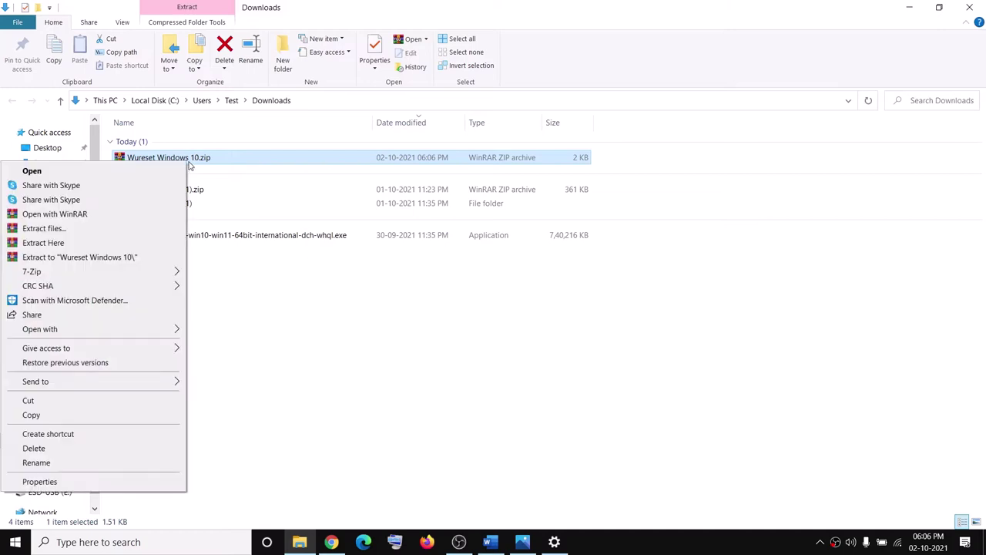
click(46, 256)
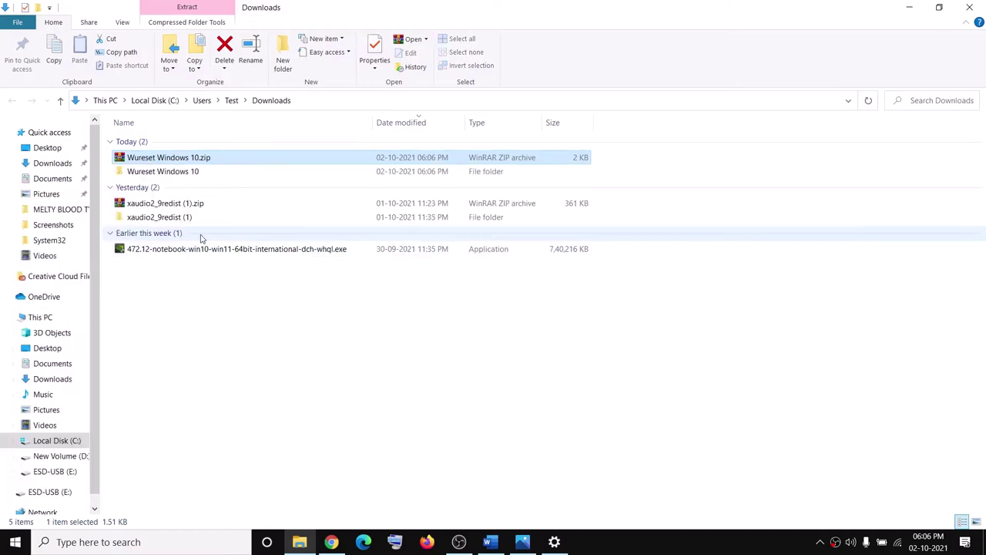
Step: Run WuReset.bat from the nested Wureset Windows 10 folder as administrator
click(168, 176)
double_click(168, 175)
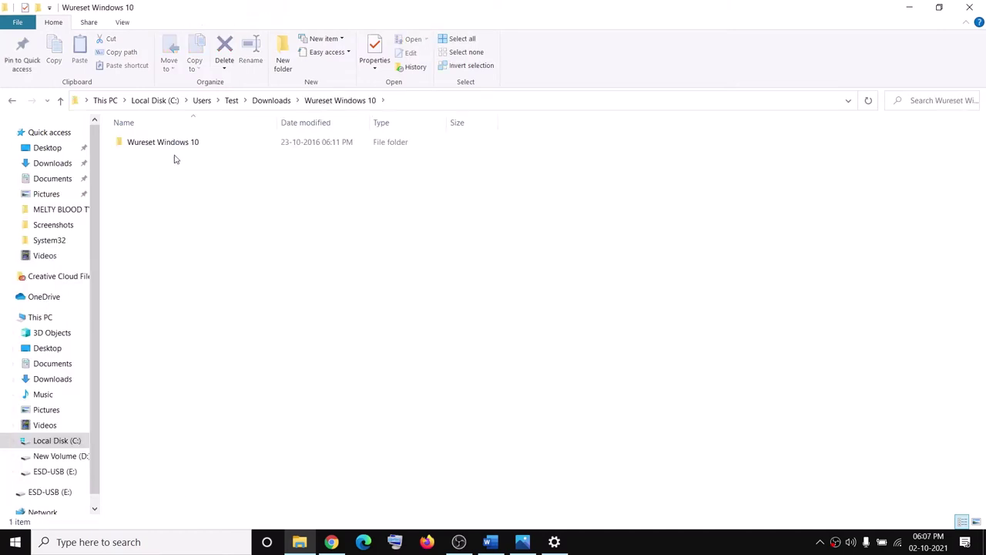
double_click(167, 145)
click(160, 143)
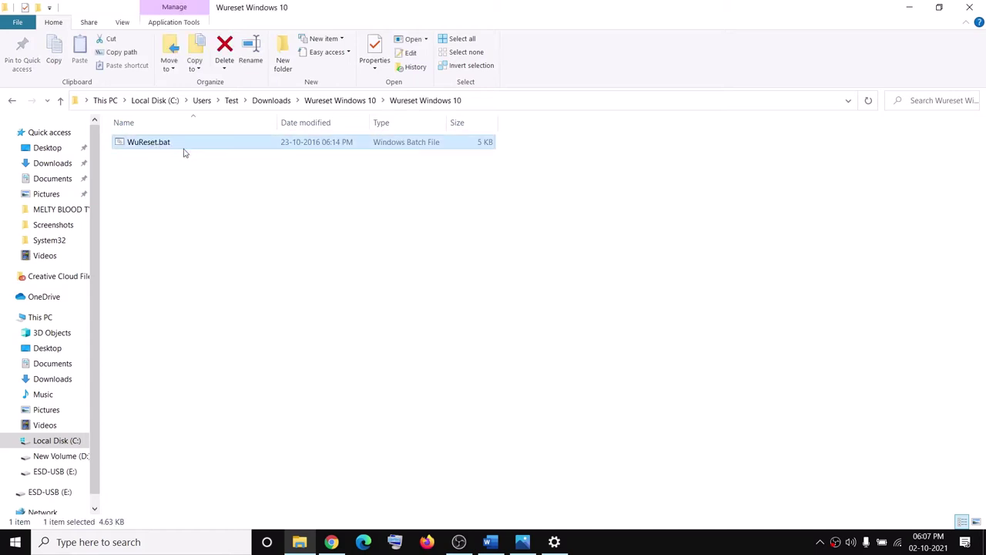
right_click(190, 147)
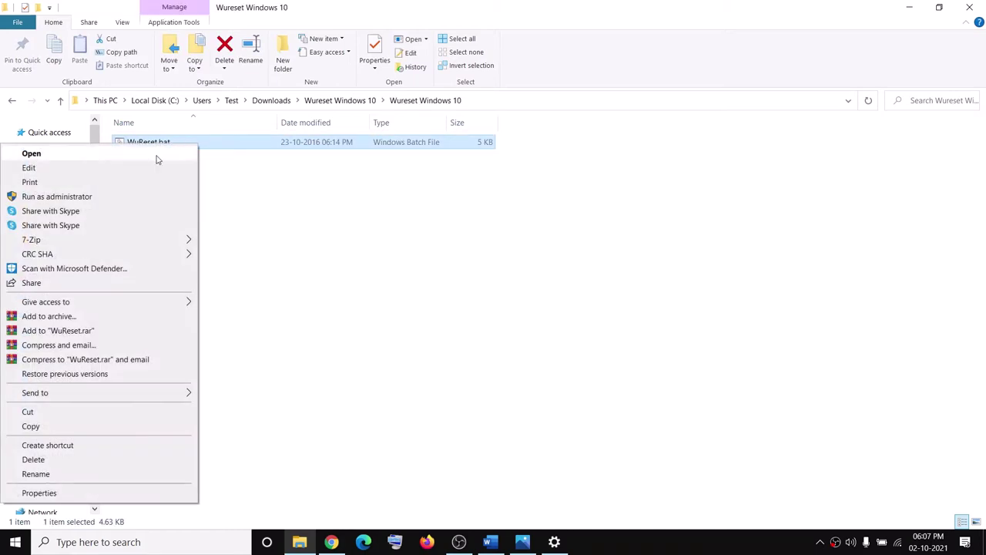
click(110, 198)
click(451, 389)
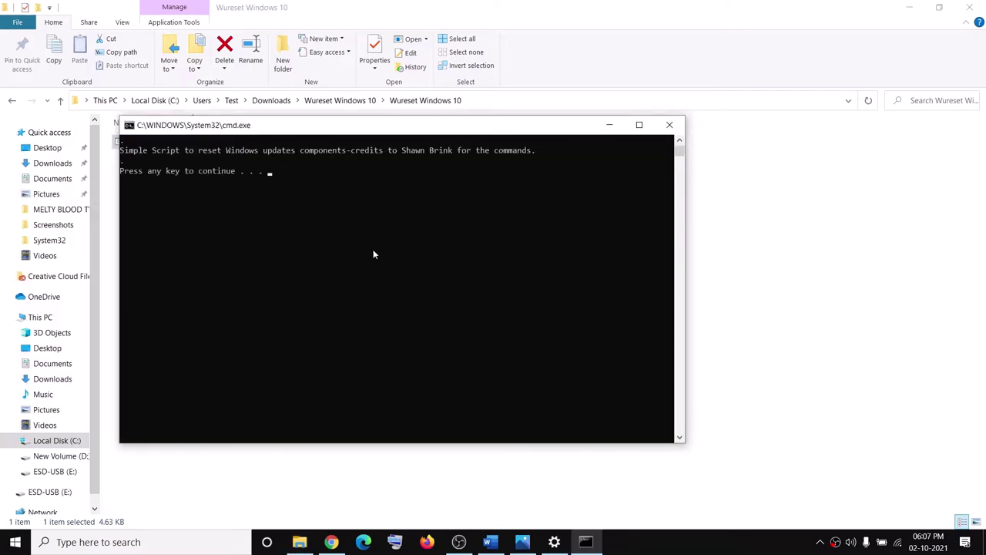
Step: Let the reset script finish successfully, close its console, and return to the Word tutorial
key(Return)
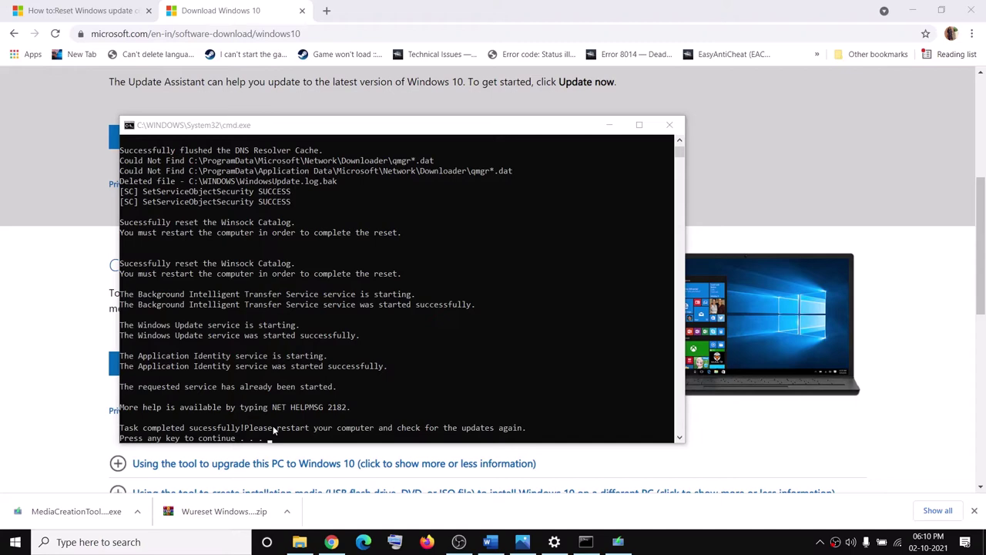
click(402, 354)
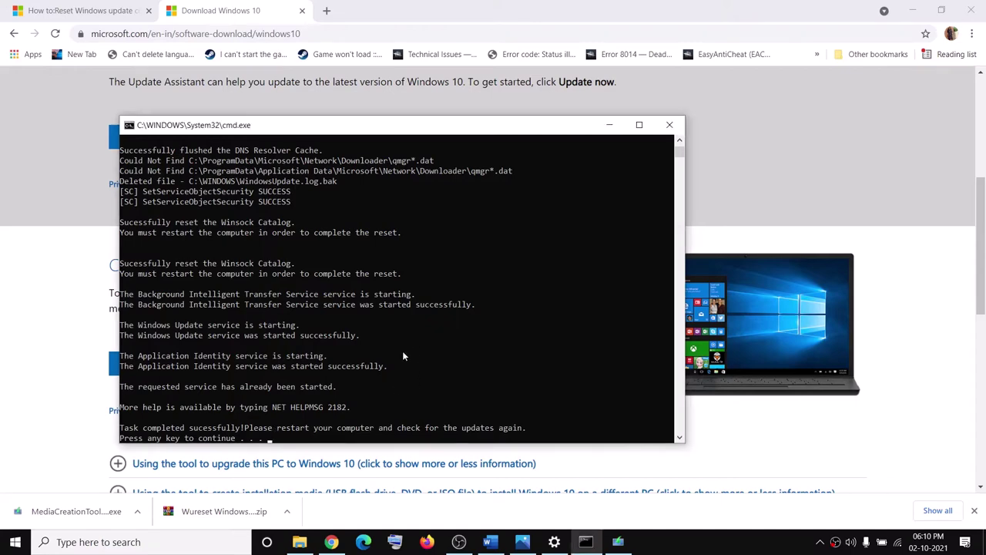
key(Return)
click(490, 540)
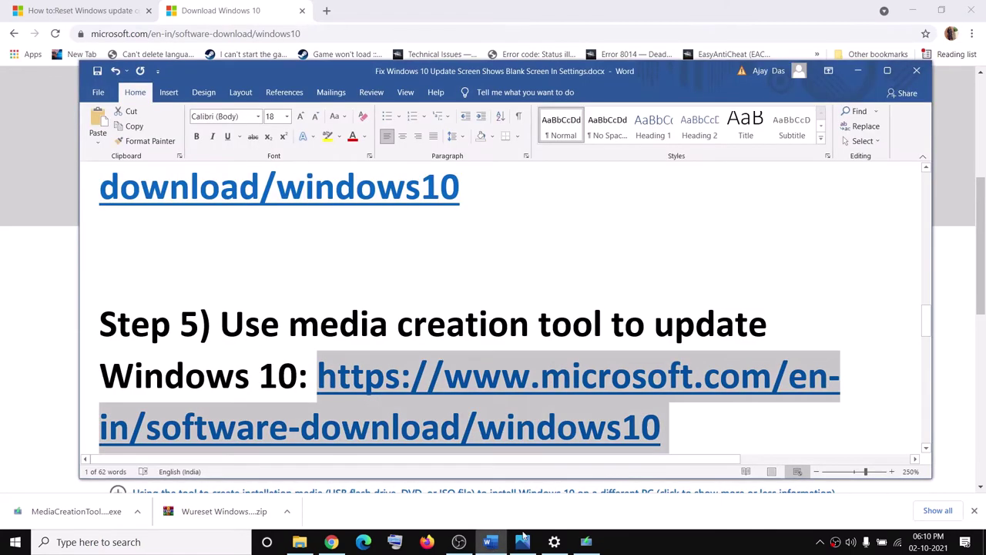
Step: Check the Restart option under Power in the Start menu, then close Start
click(15, 542)
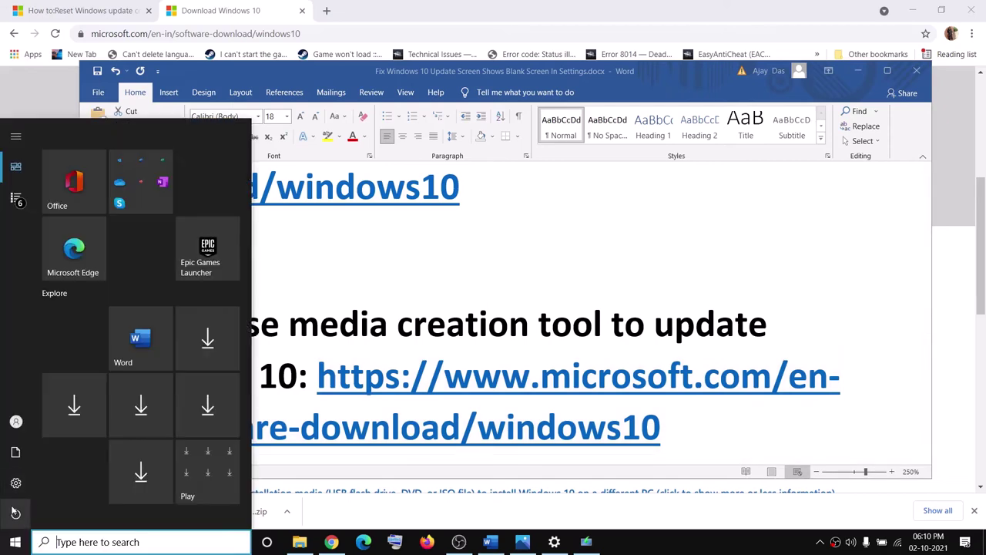
click(15, 513)
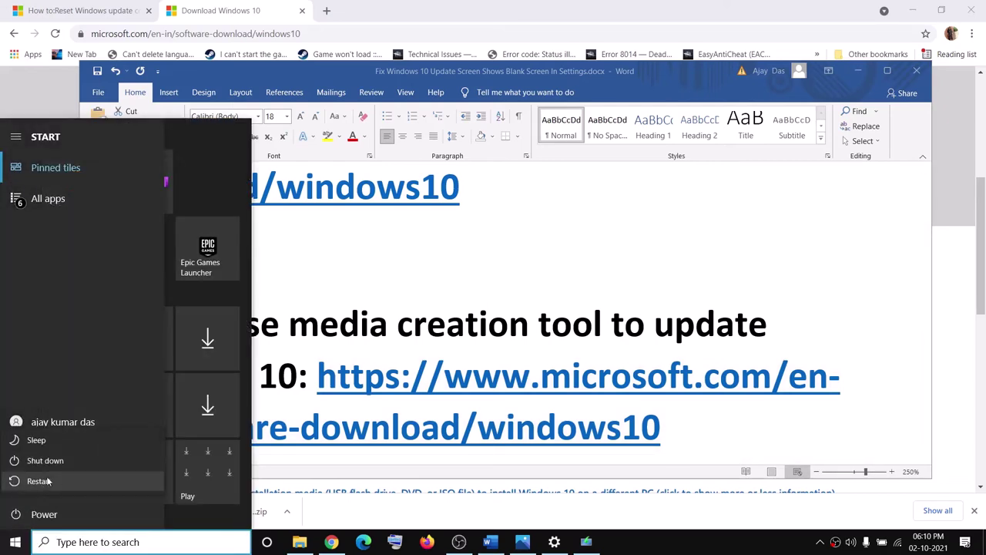
scroll(505, 345, up, 10)
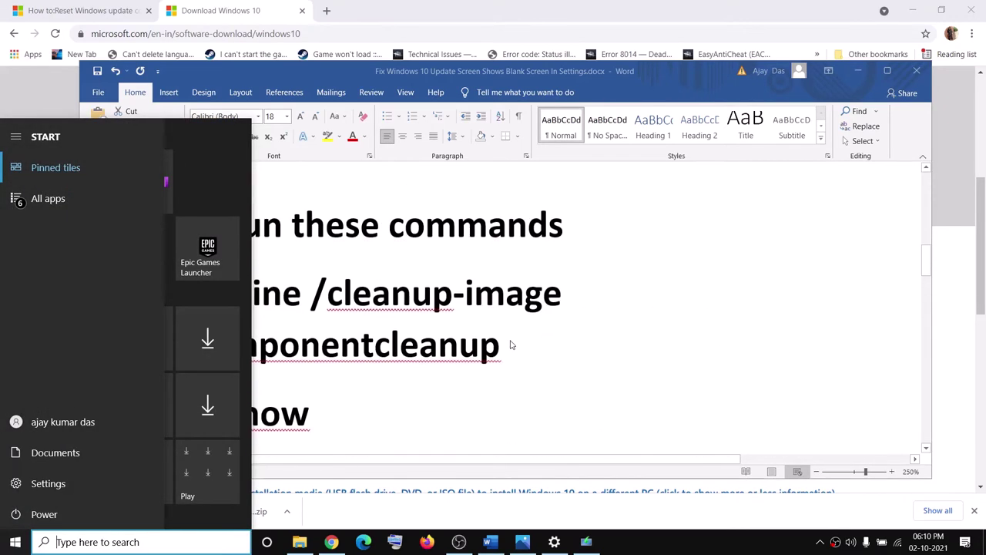
click(510, 346)
Step: Scroll the Word tutorial to Step 3's dism and sfc /scannow commands
scroll(543, 346, down, 2)
scroll(544, 346, up, 5)
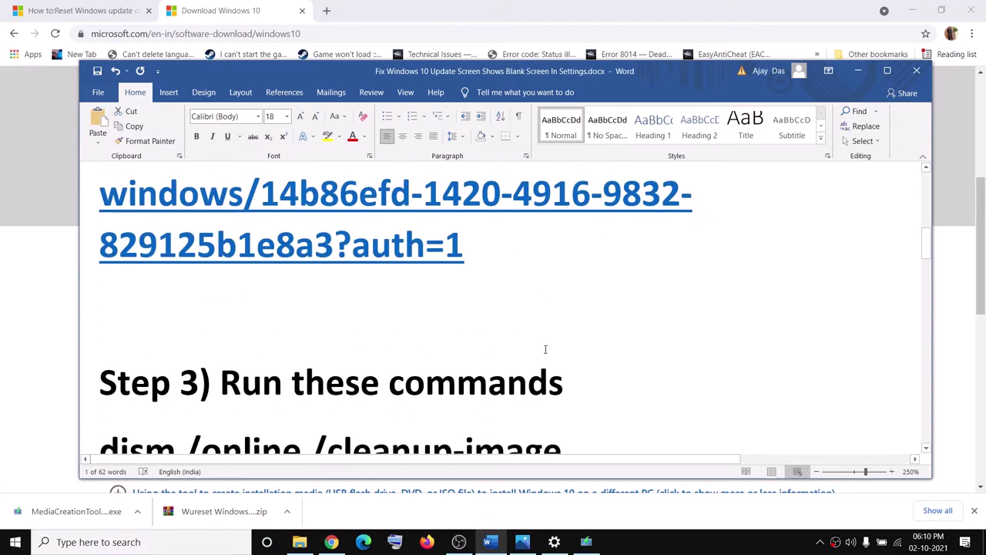
scroll(545, 349, up, 2)
scroll(524, 323, down, 5)
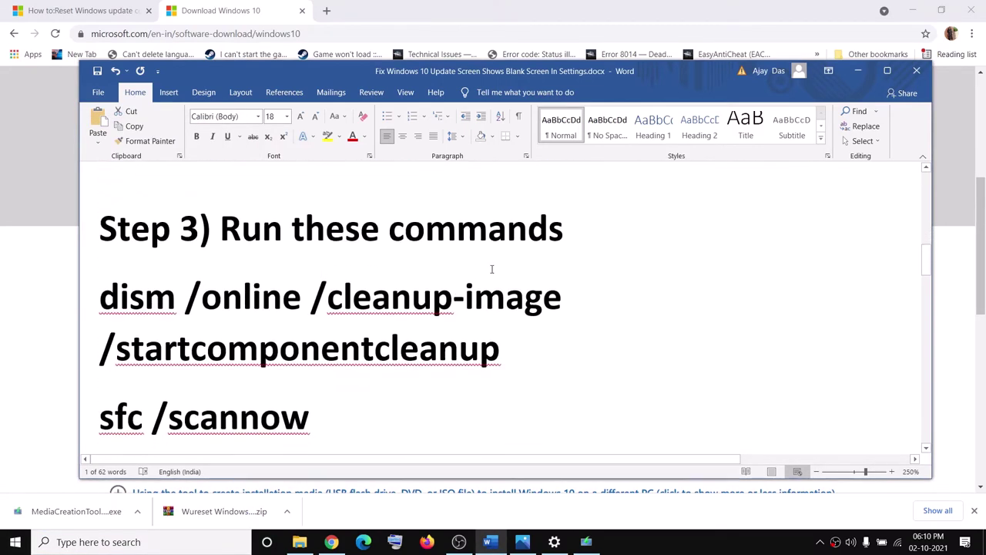
scroll(364, 307, down, 2)
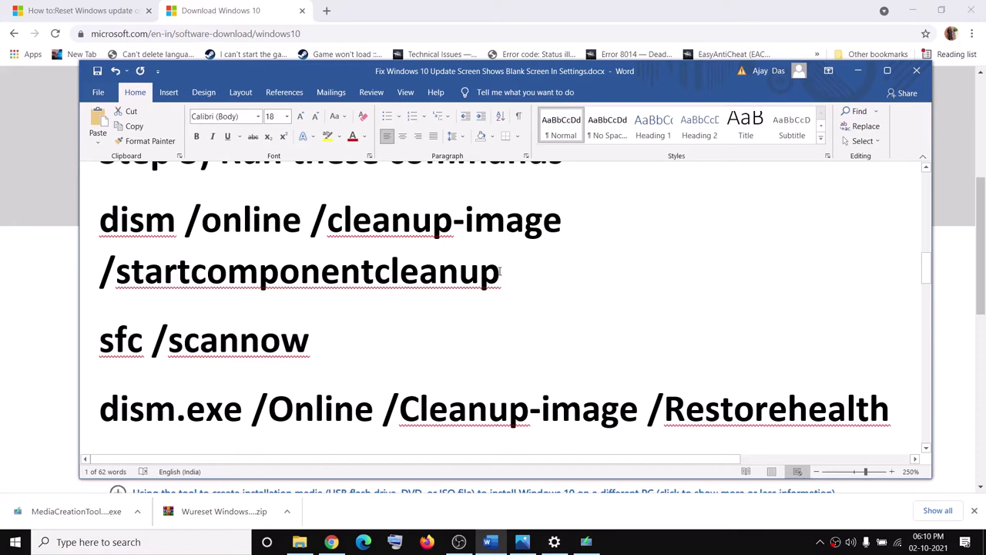
Step: Search 'cmd' and open Command Prompt as administrator
click(173, 547)
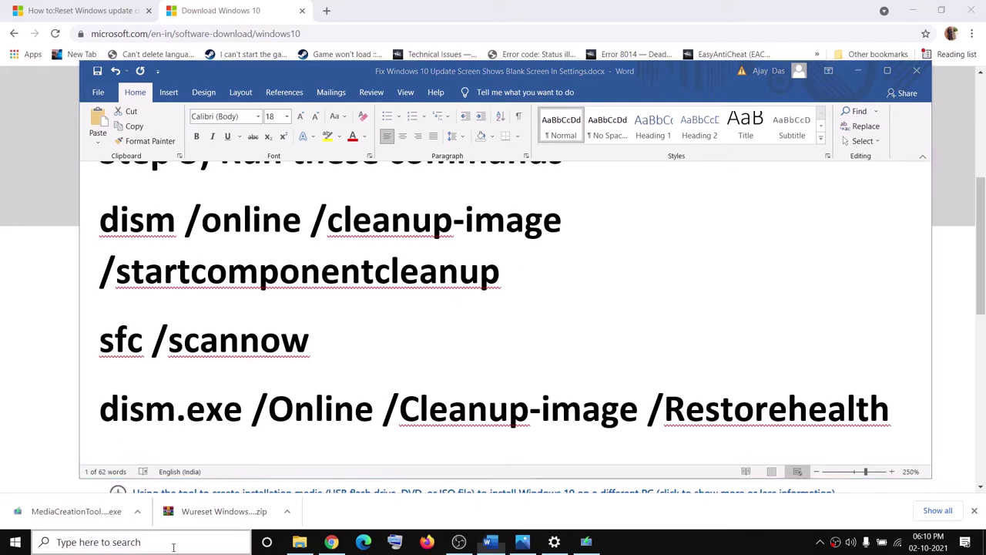
text(cmd)
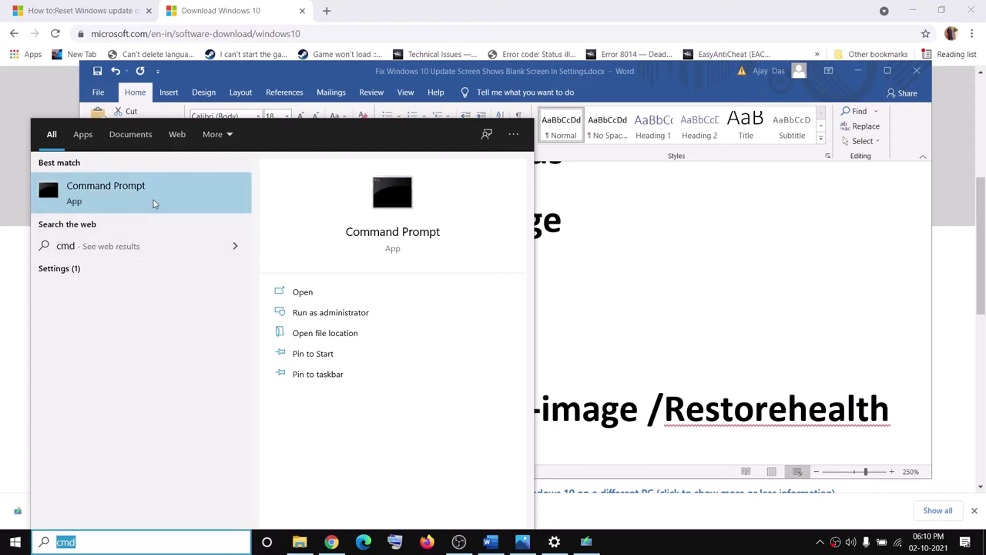
right_click(126, 200)
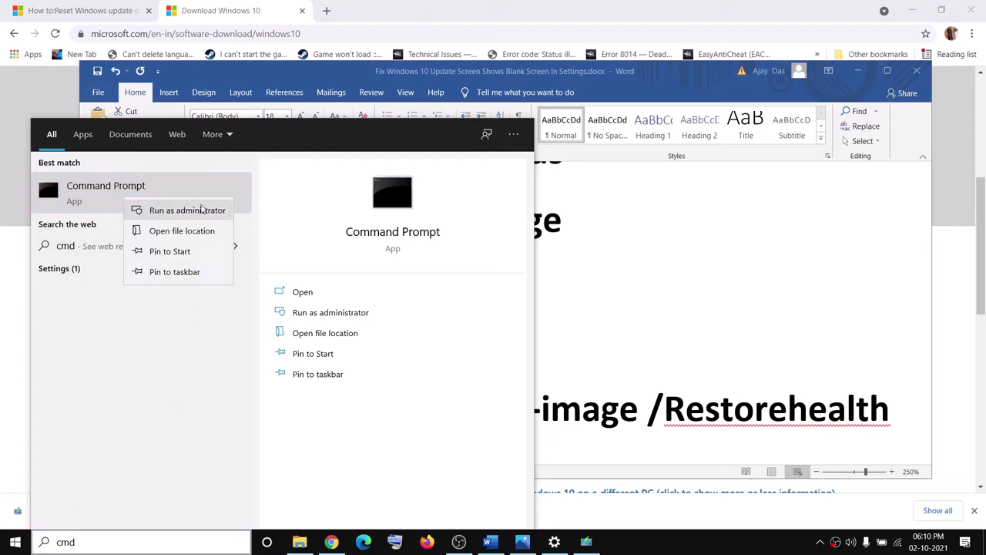
click(457, 252)
key(ctrl+shift+Return)
click(460, 349)
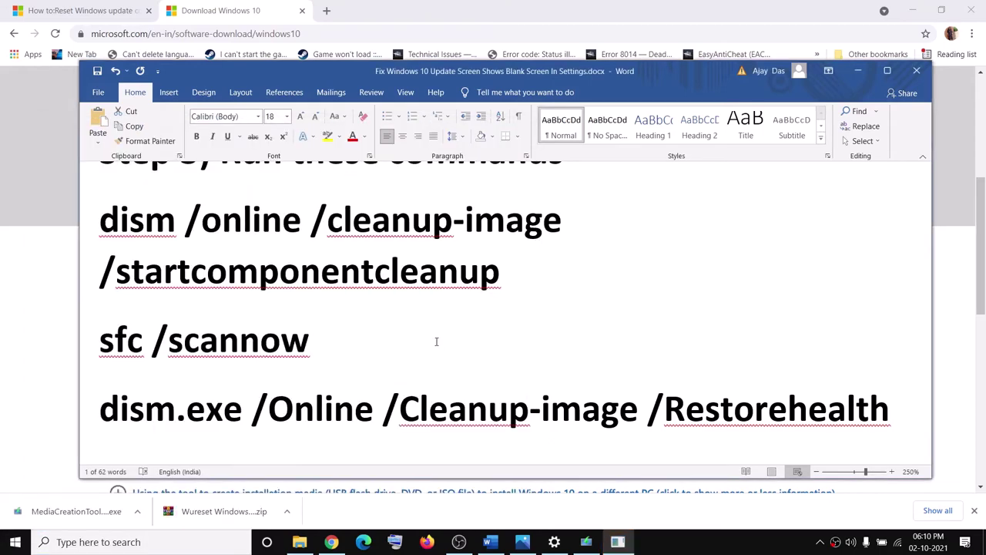
Step: Copy dism /online /cleanup-image /startcomponentcleanup from Word and run it in the admin prompt
click(609, 286)
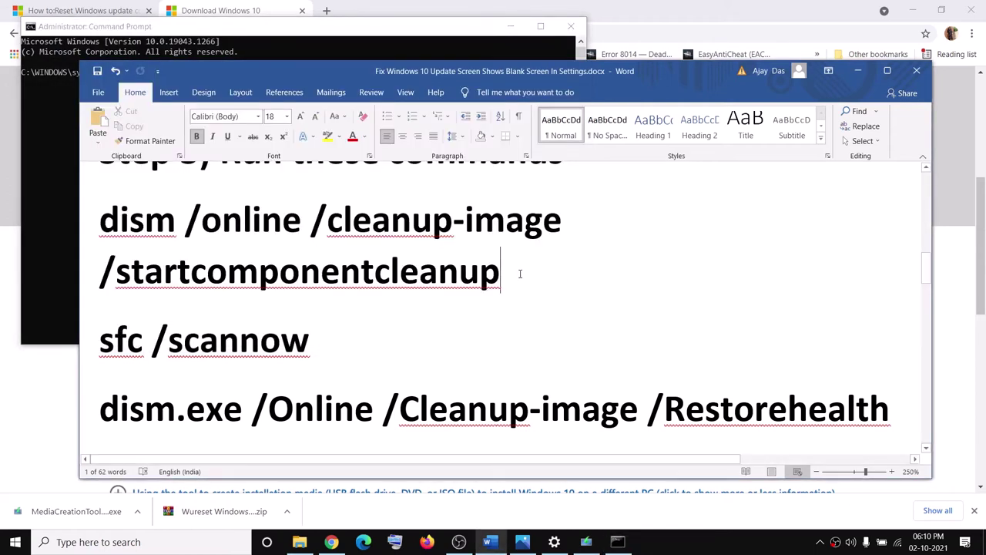
drag(505, 275, 77, 221)
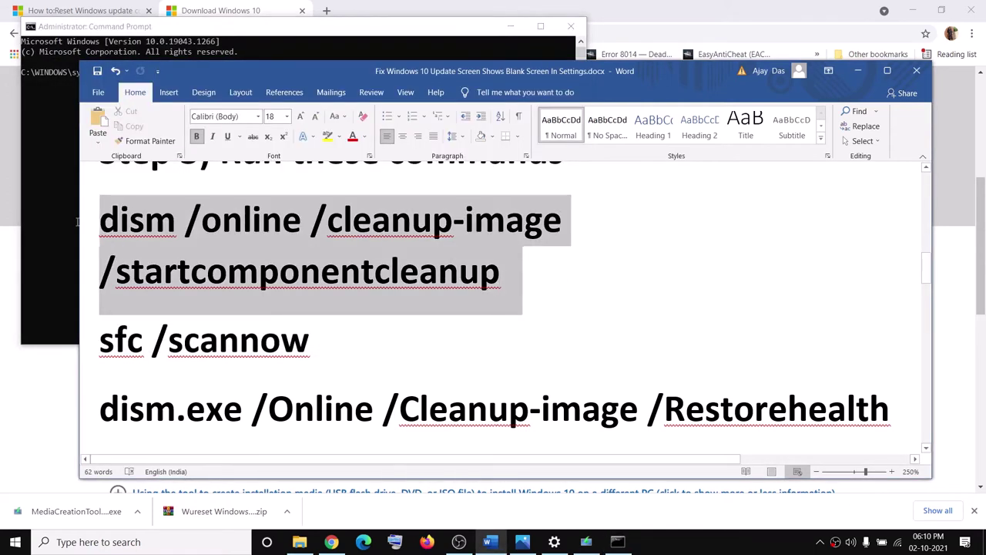
click(40, 196)
text(dism /online /cleanup-image /startcomponentcleanup)
key(Return)
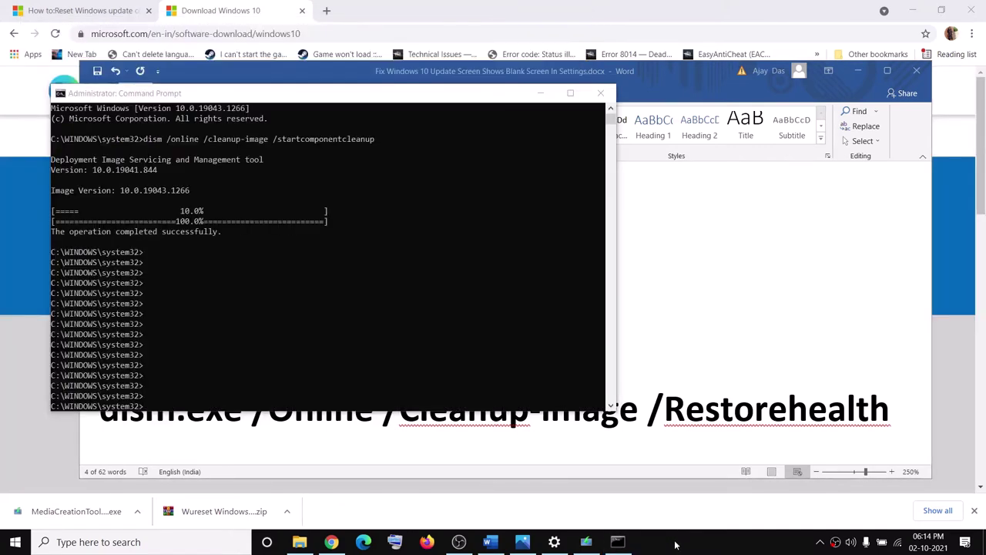
Step: Close the administrator console and select the sfc /scannow command in Word
click(173, 222)
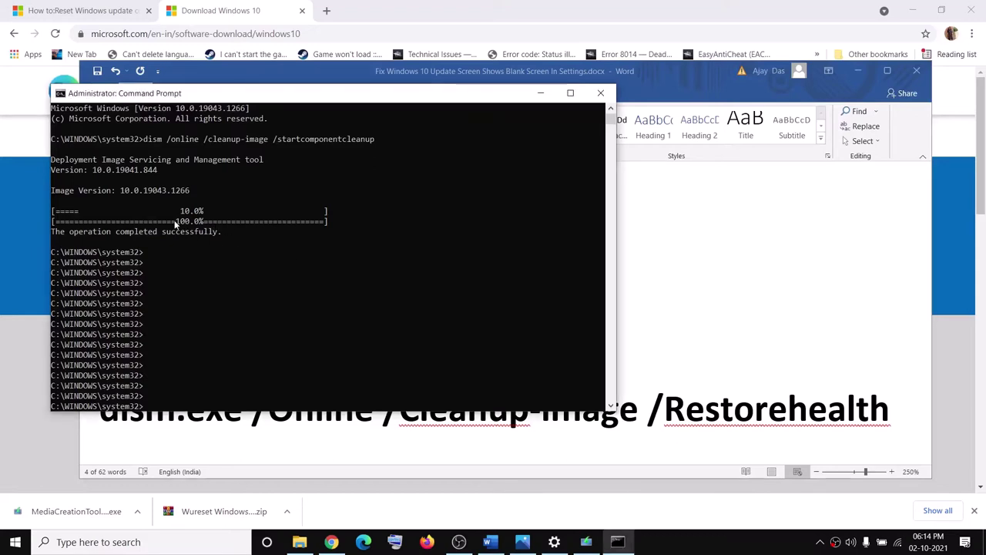
click(600, 92)
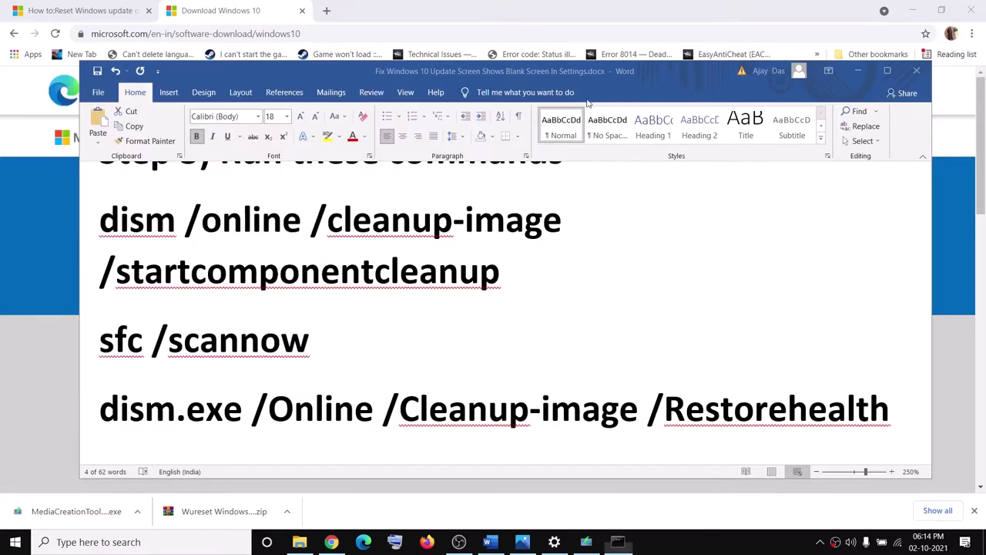
drag(339, 348, 127, 341)
key(ctrl+c)
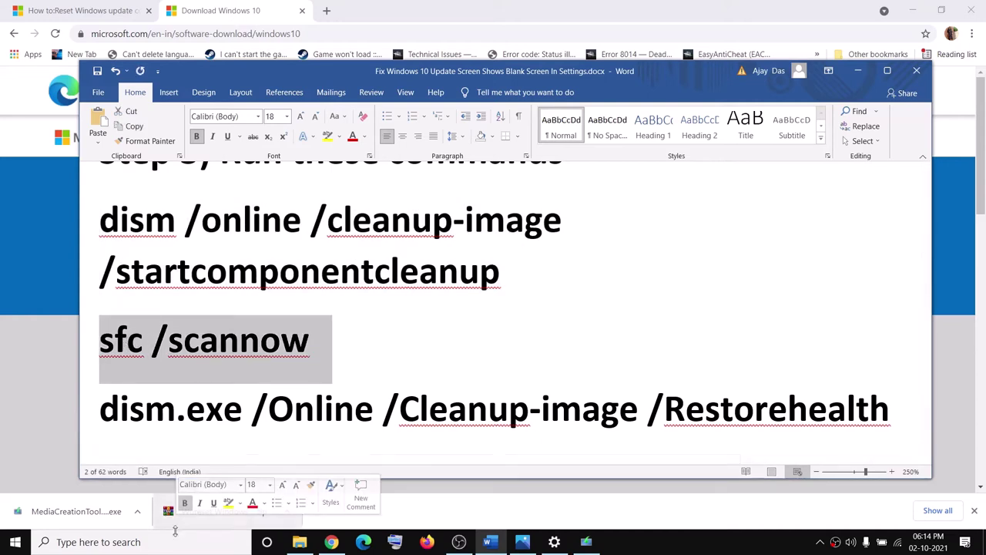
Step: Open a new administrator Command Prompt from a 'cmd' search
click(202, 542)
text(cmd)
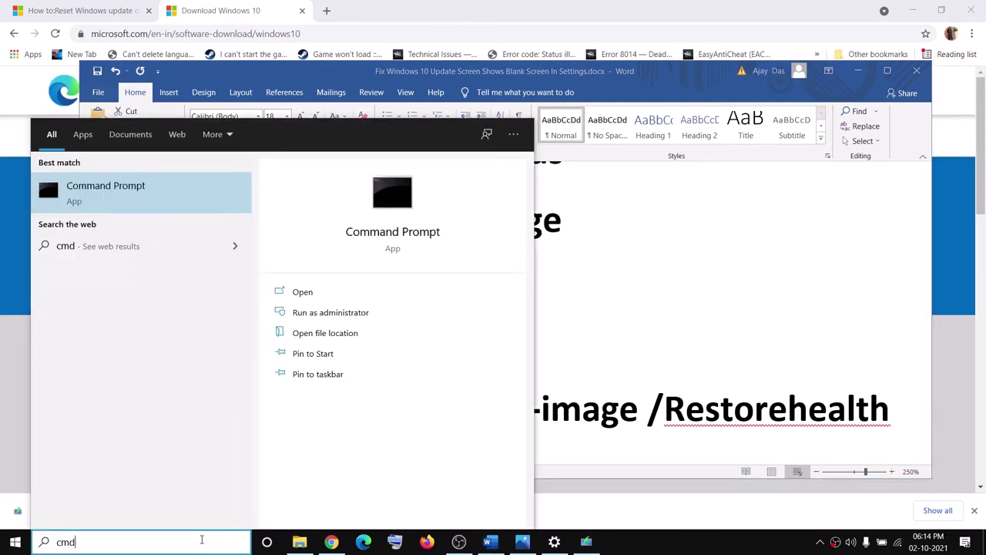
right_click(129, 202)
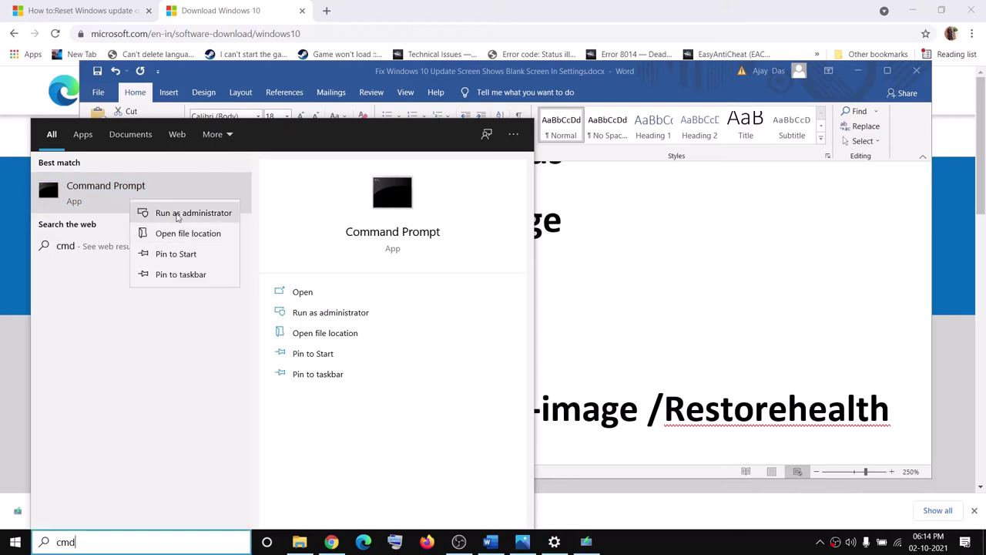
click(171, 211)
click(426, 352)
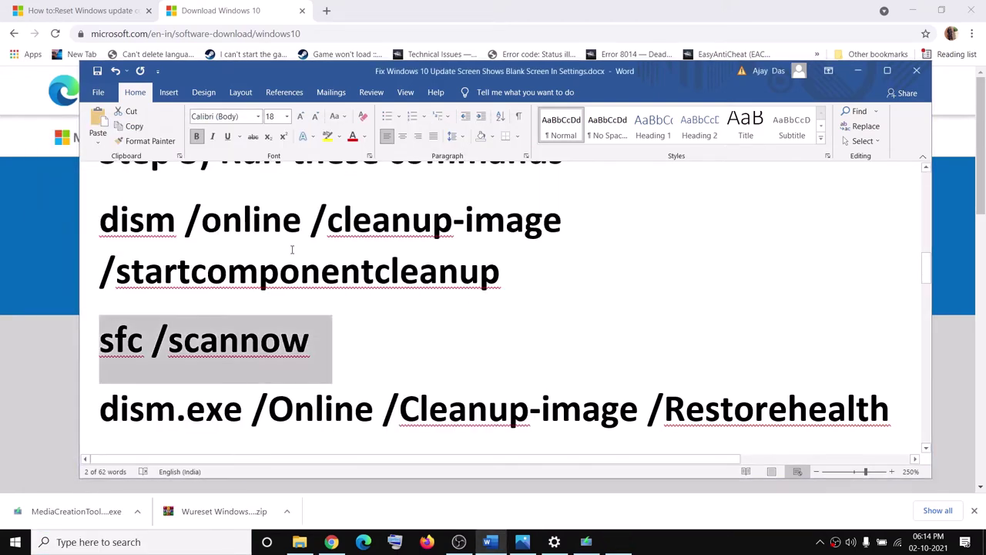
Step: Paste and run sfc /scannow, then return to Word while verification runs
key(ctrl+v)
key(Return)
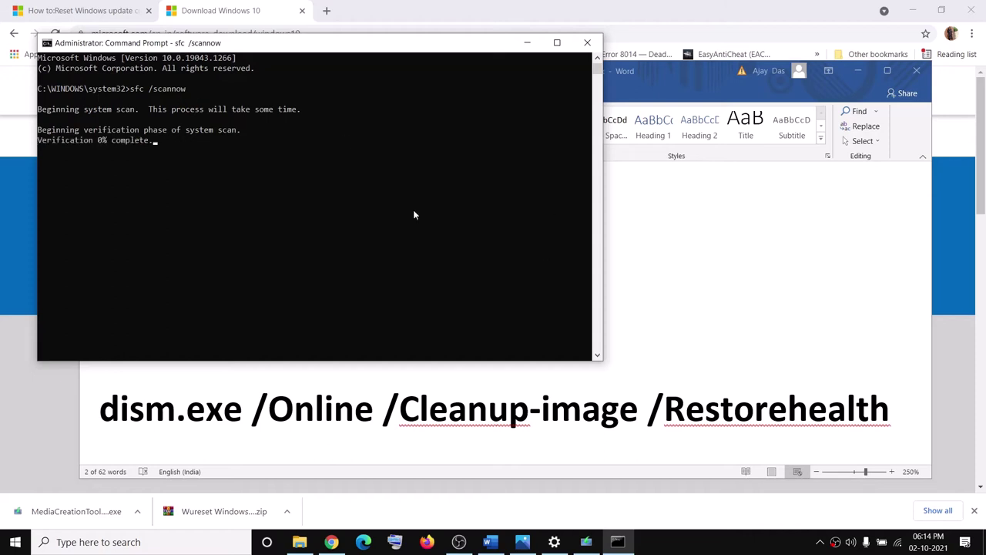
drag(89, 140, 135, 141)
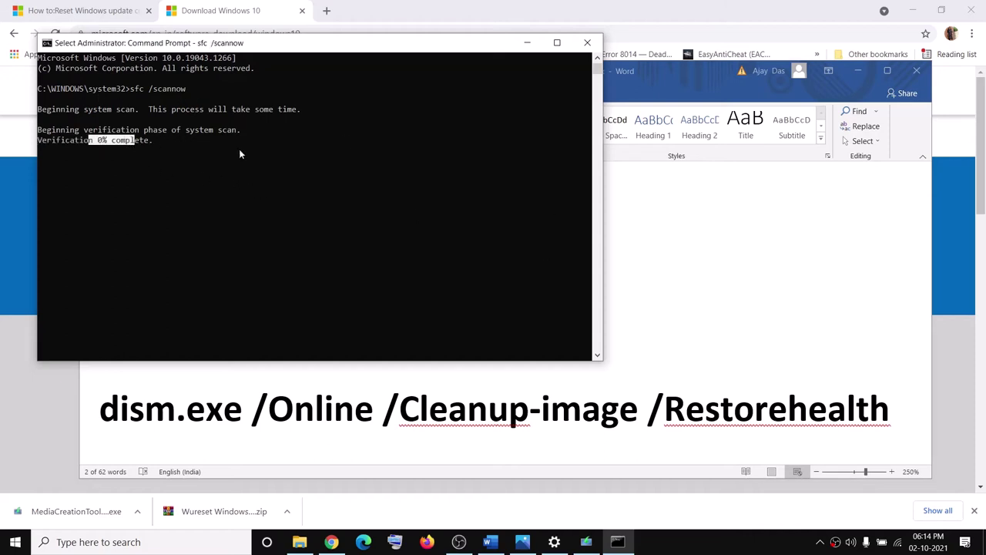
click(627, 317)
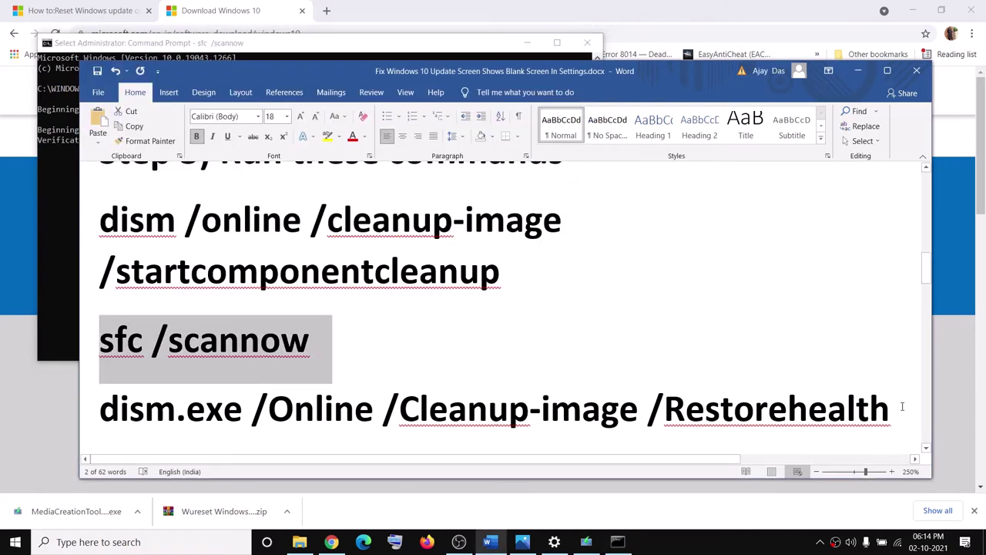
Step: Select the dism.exe Restorehealth line, then the Step 4 Update Assistant download link in Word
drag(902, 407, 137, 412)
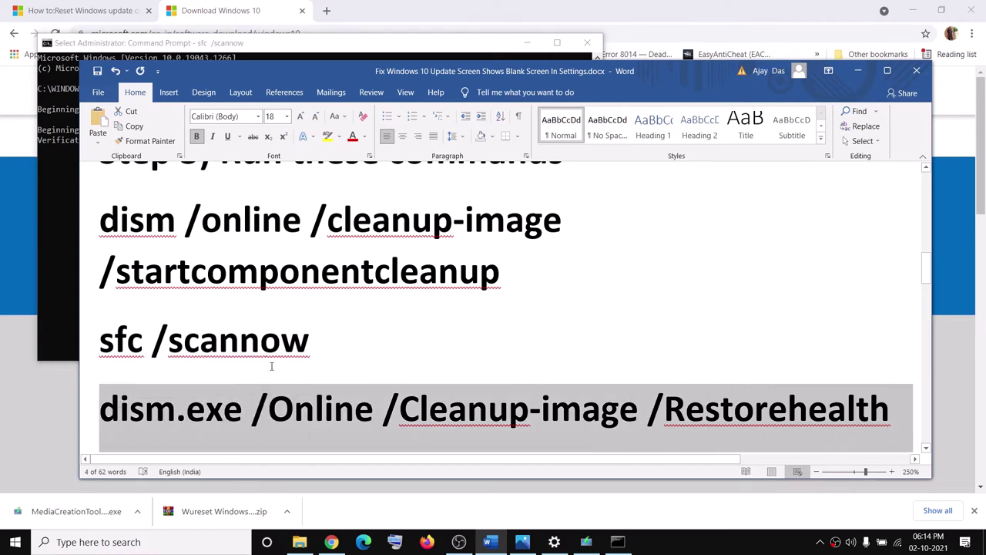
scroll(335, 355, down, 2)
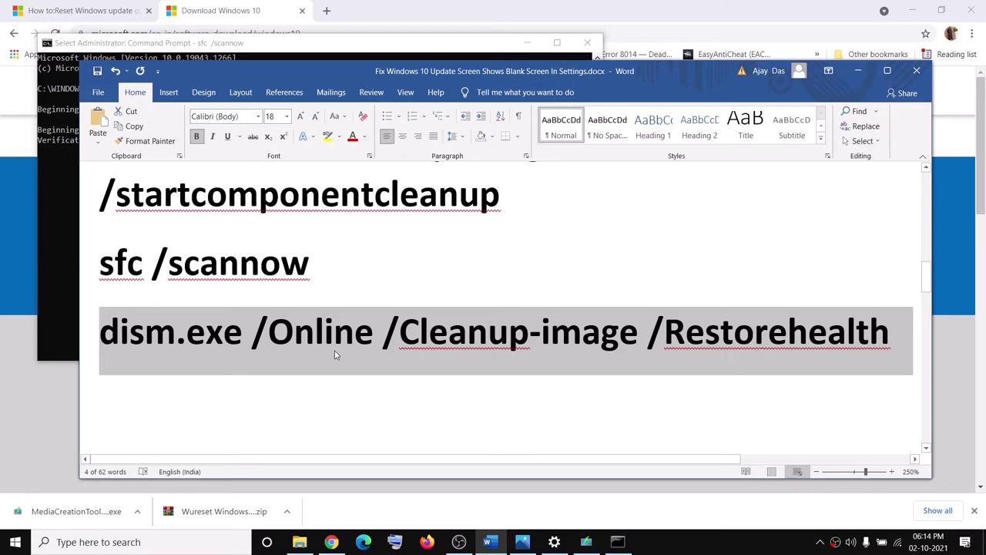
scroll(335, 354, down, 4)
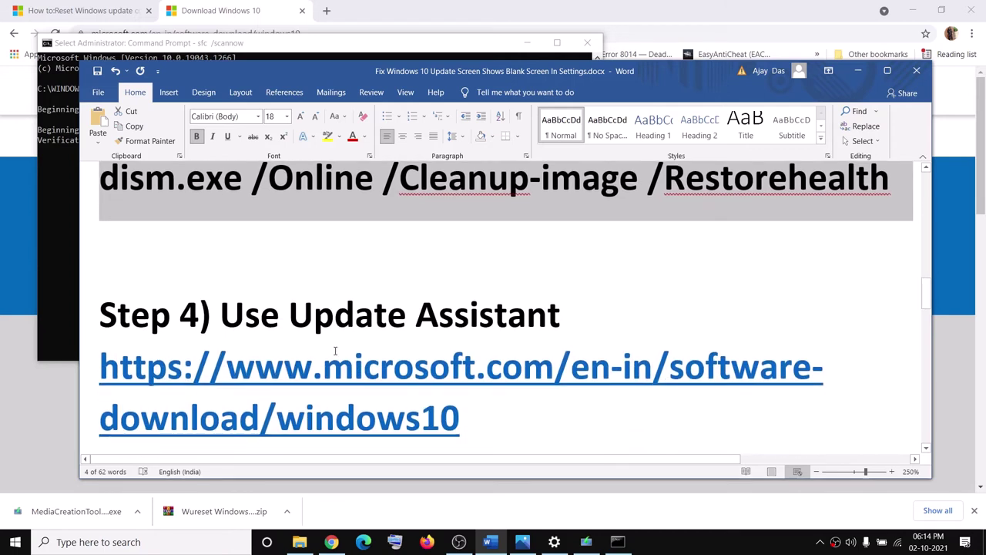
scroll(335, 355, down, 2)
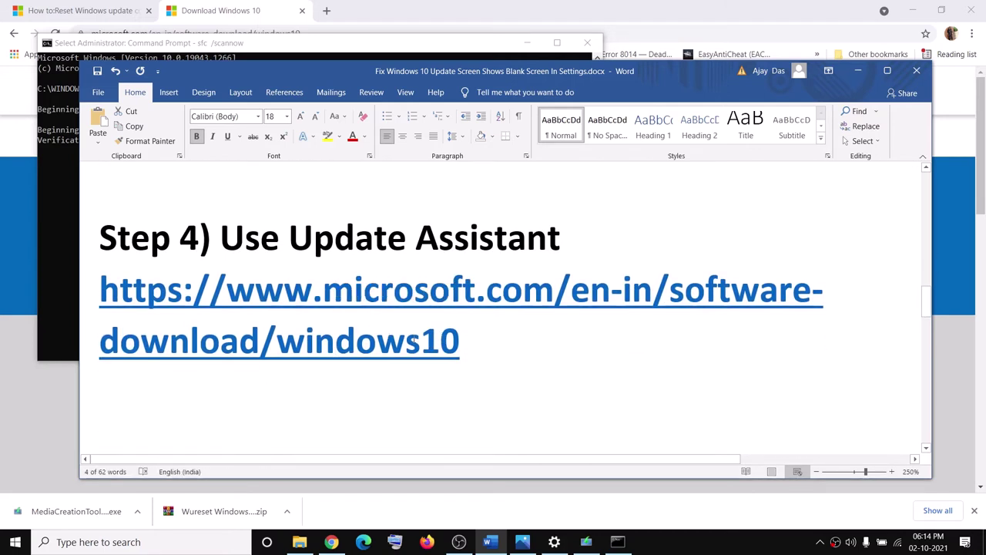
drag(485, 355, 105, 291)
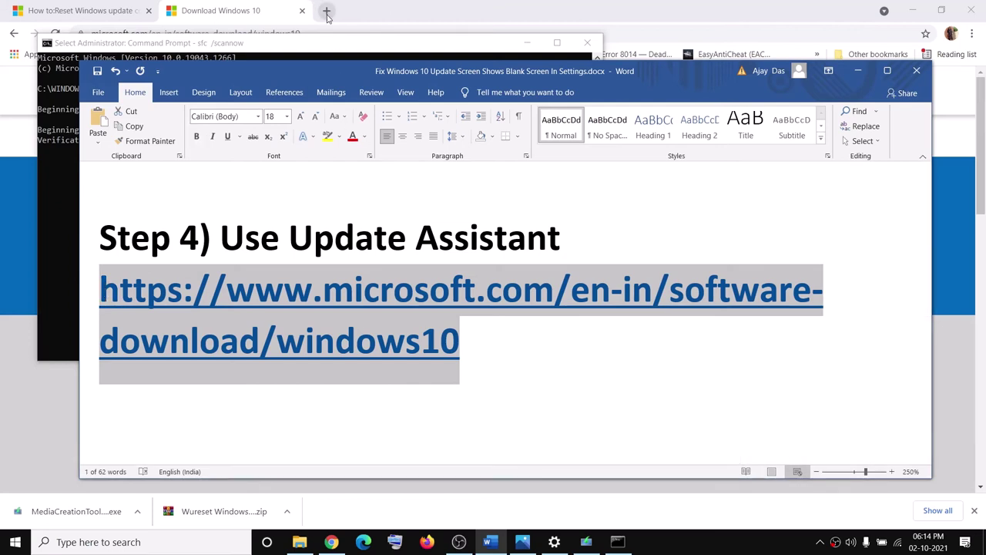
click(269, 13)
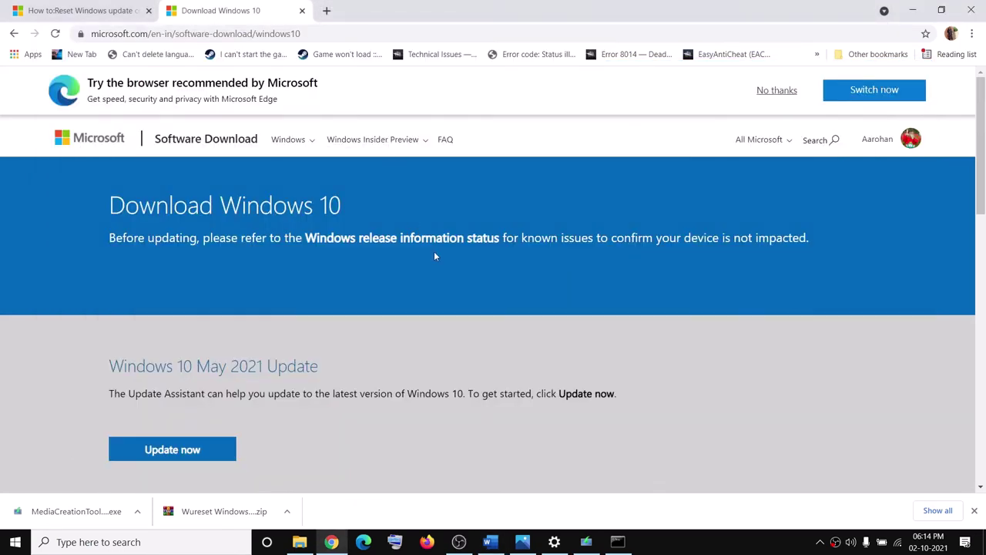
Step: Run the downloaded Windows10Upgrade installer, allow it, and exit once it reports Windows 10 is current
scroll(434, 254, down, 1)
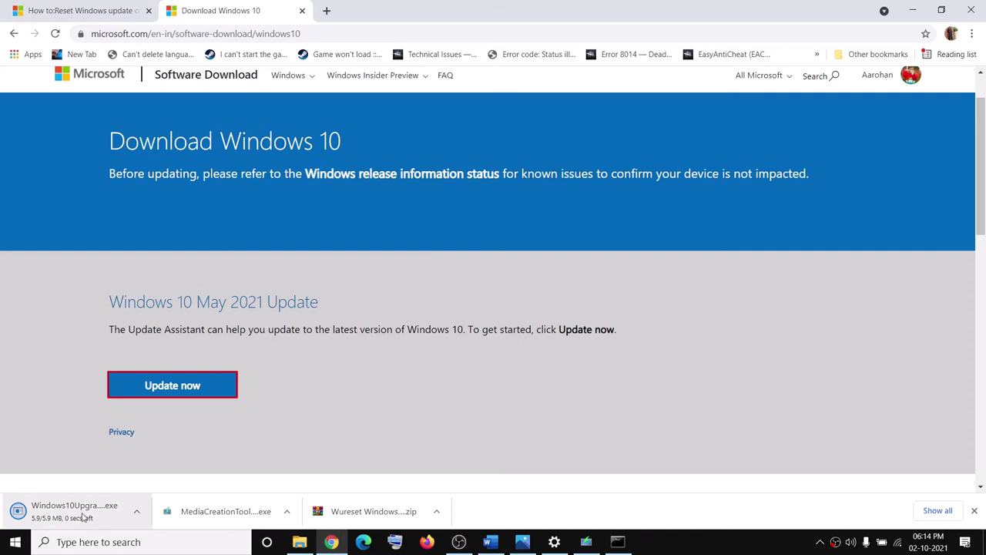
click(83, 512)
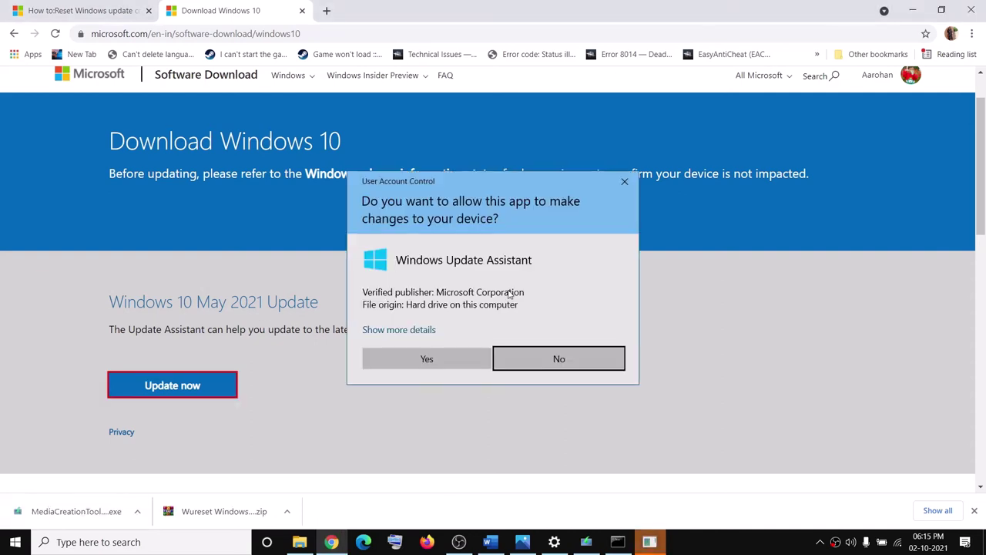
click(467, 356)
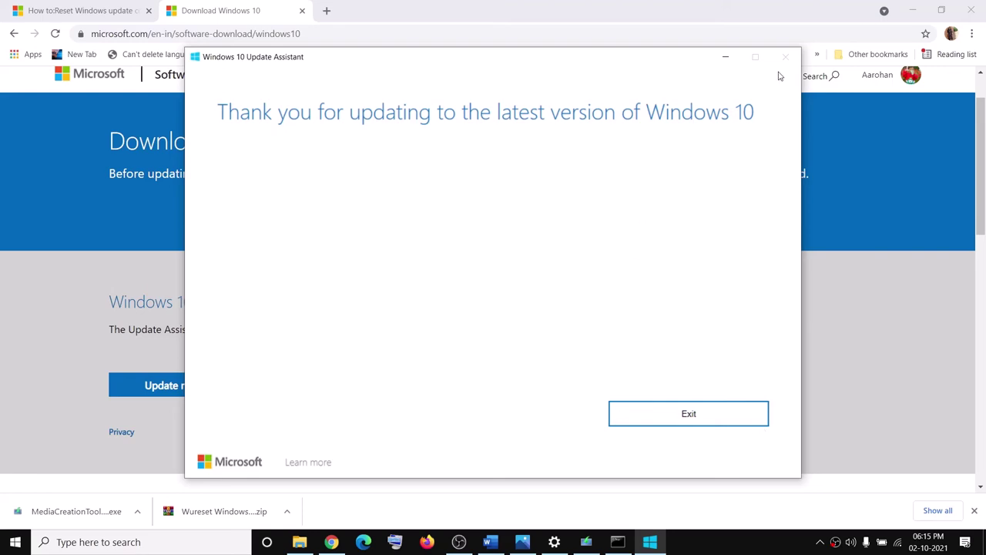
click(716, 418)
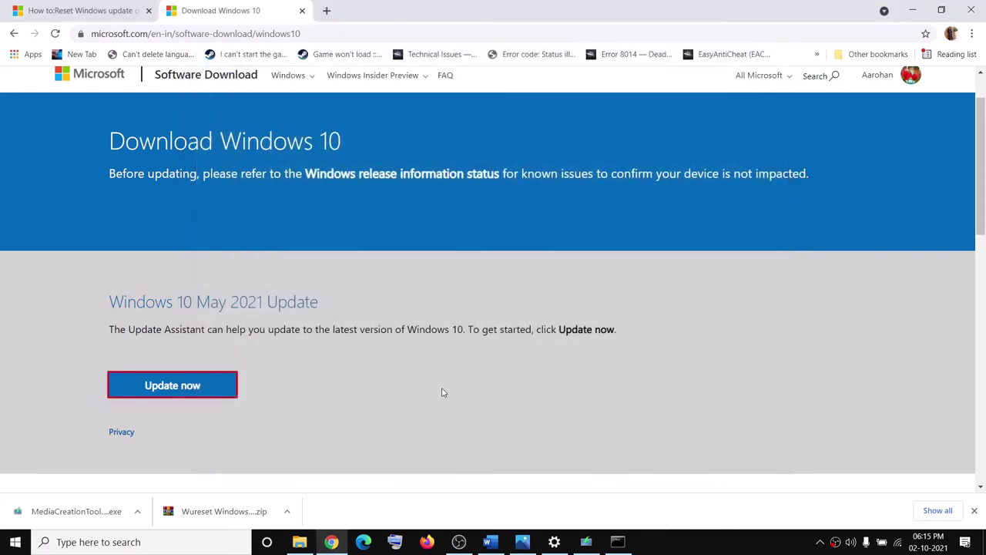
Step: Highlight the Media Creation Tool phrase in the Word notes
scroll(303, 337, down, 2)
scroll(303, 337, up, 2)
scroll(244, 311, down, 2)
scroll(244, 310, down, 2)
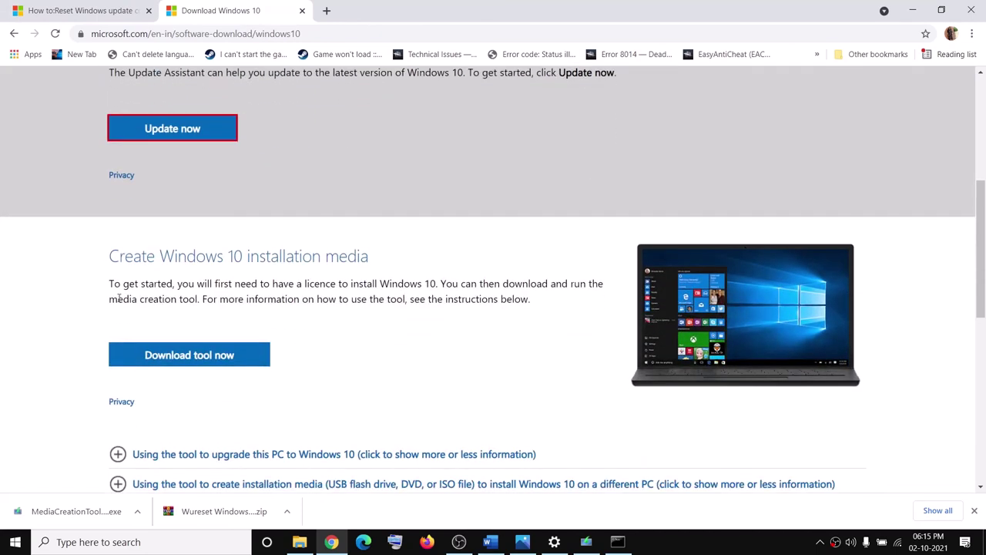
drag(119, 298, 209, 316)
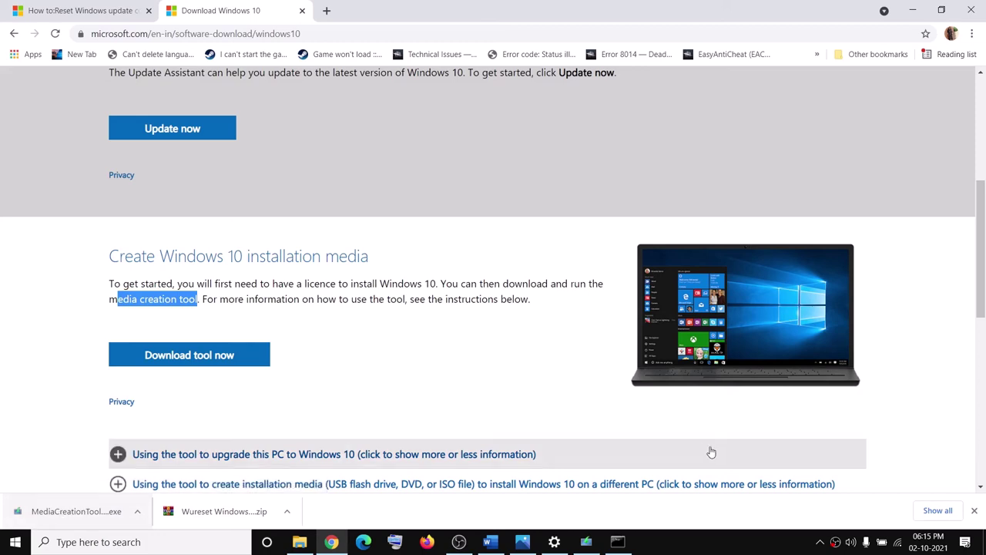
Step: Run Media Creation Tool, accept the license and upgrade this PC, then return to Word
click(586, 541)
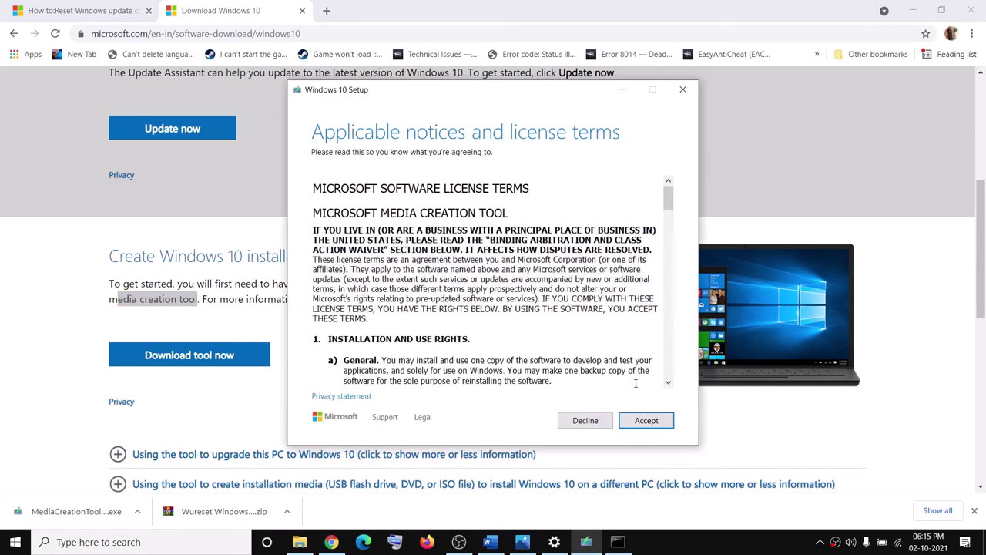
click(646, 419)
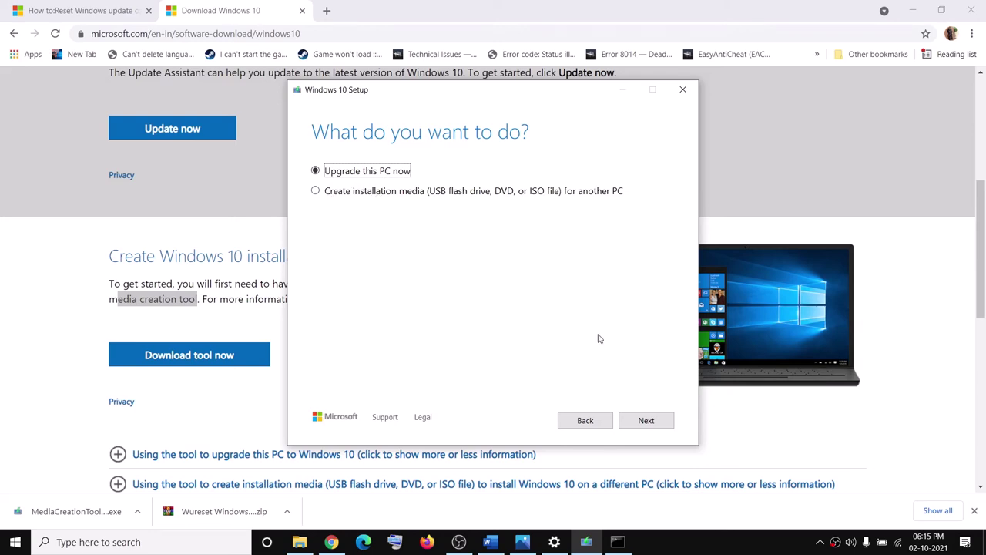
click(646, 422)
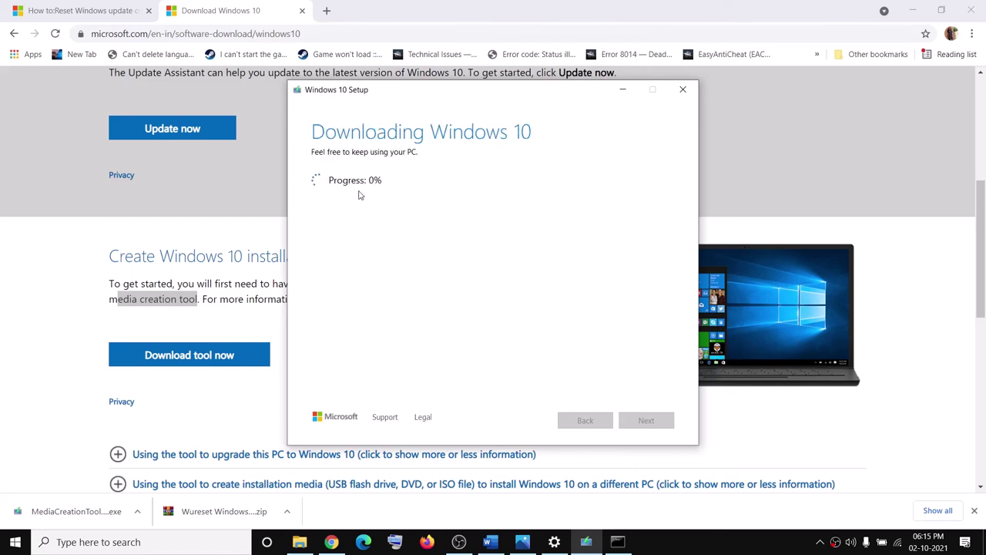
click(490, 542)
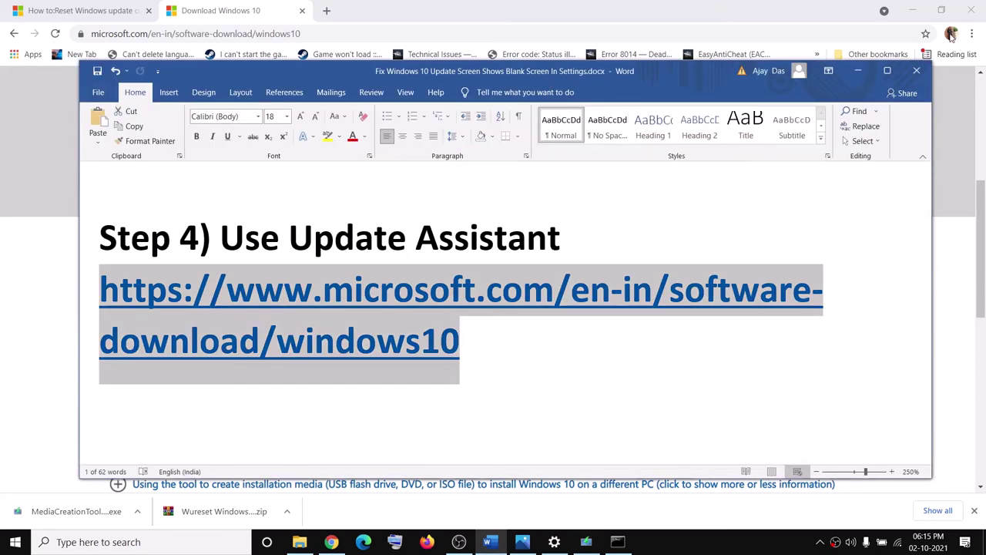
Step: Maximize Word and read down through Step 5 and its screenshot
click(884, 71)
scroll(645, 273, down, 3)
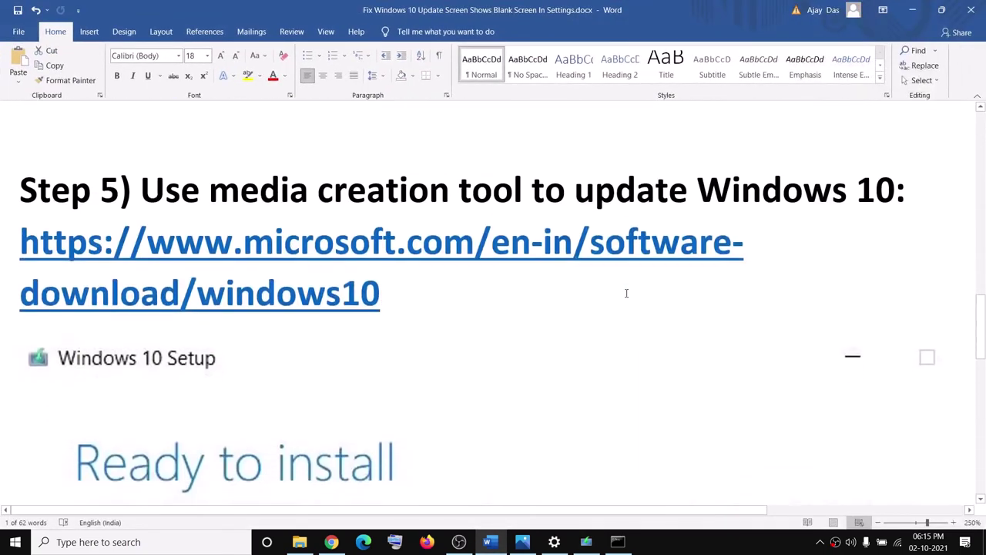
scroll(626, 291, down, 3)
scroll(344, 285, down, 1)
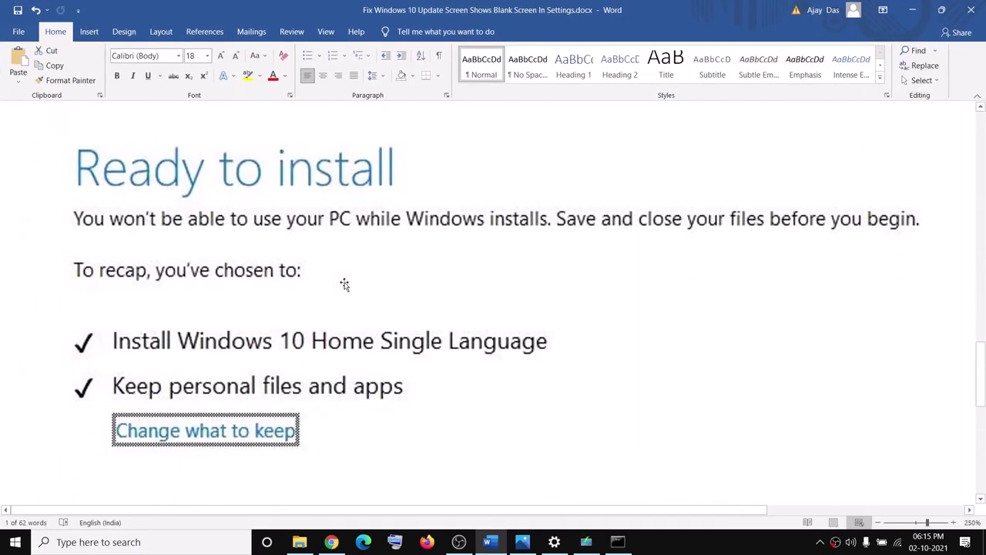
scroll(344, 285, down, 1)
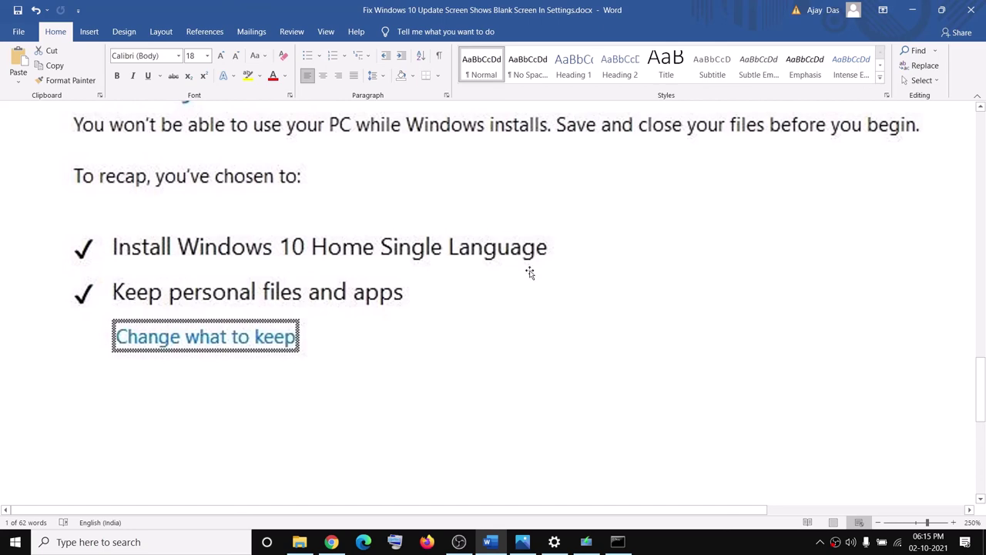
scroll(816, 352, down, 3)
scroll(886, 346, down, 2)
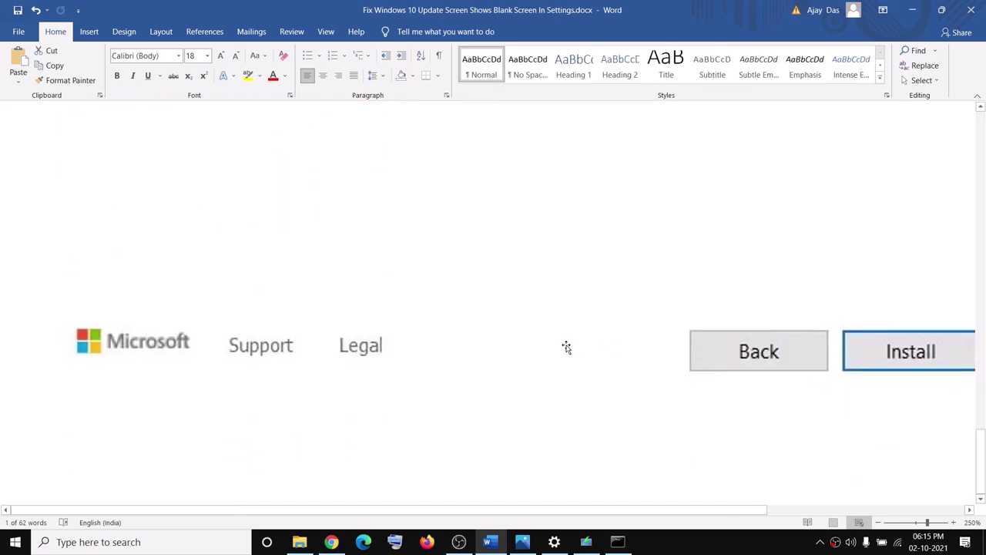
Step: Select the Step 5 heading and its link, then return to the top of the notes
scroll(534, 365, up, 10)
scroll(536, 363, up, 10)
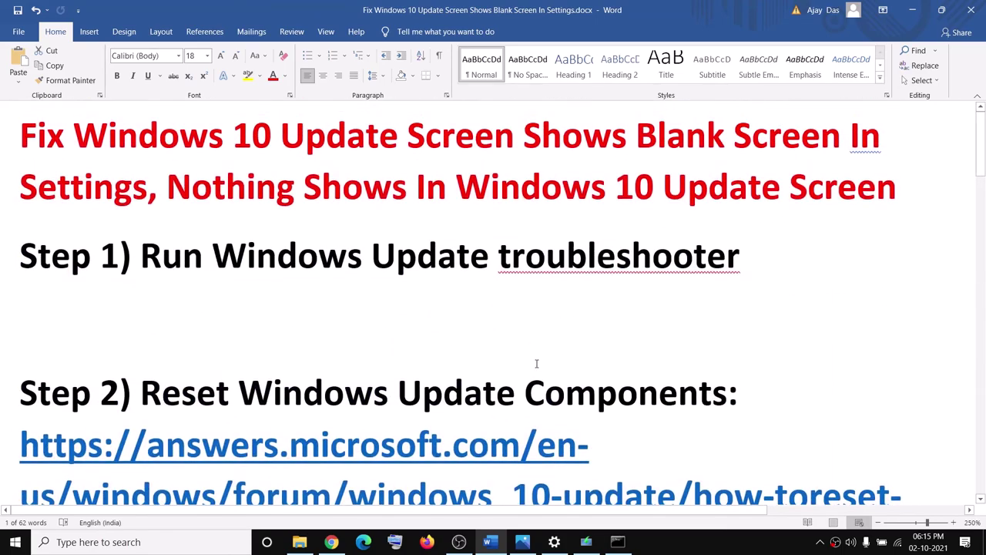
scroll(537, 364, down, 20)
scroll(419, 287, up, 5)
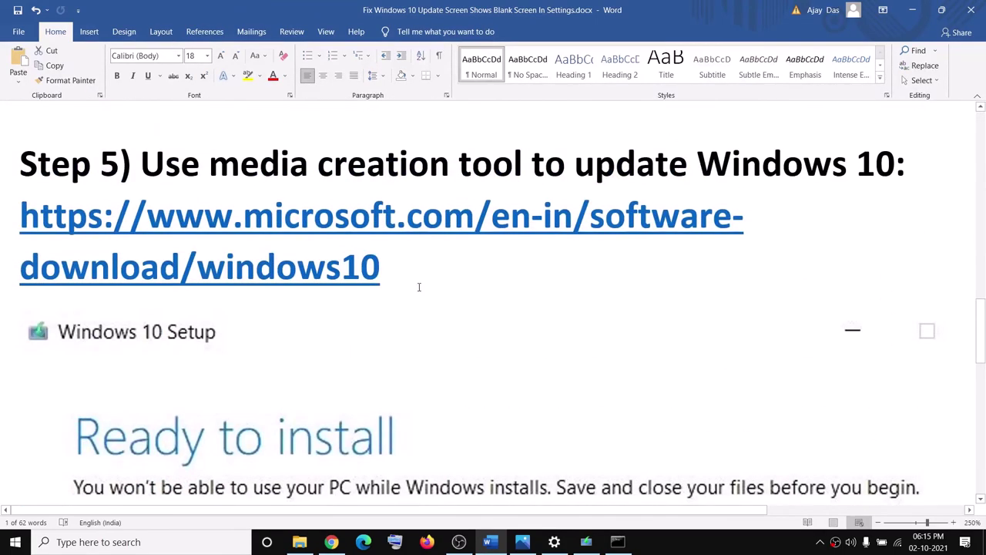
drag(141, 163, 380, 267)
scroll(563, 343, up, 15)
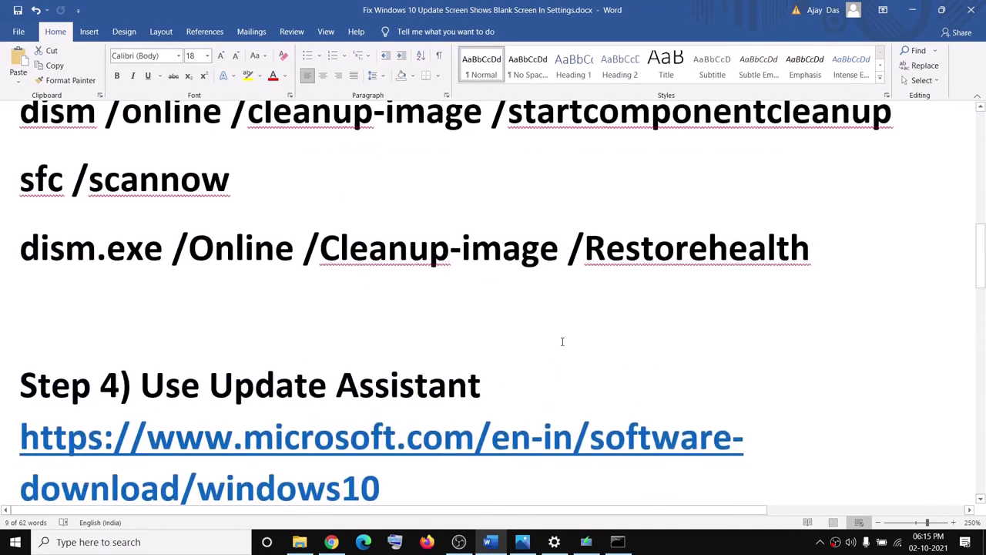
scroll(562, 343, up, 2)
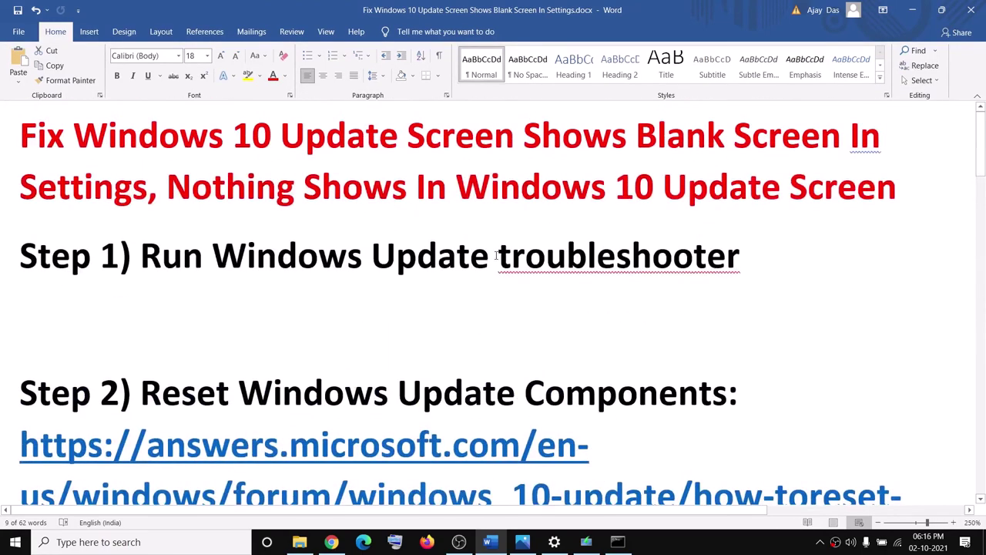